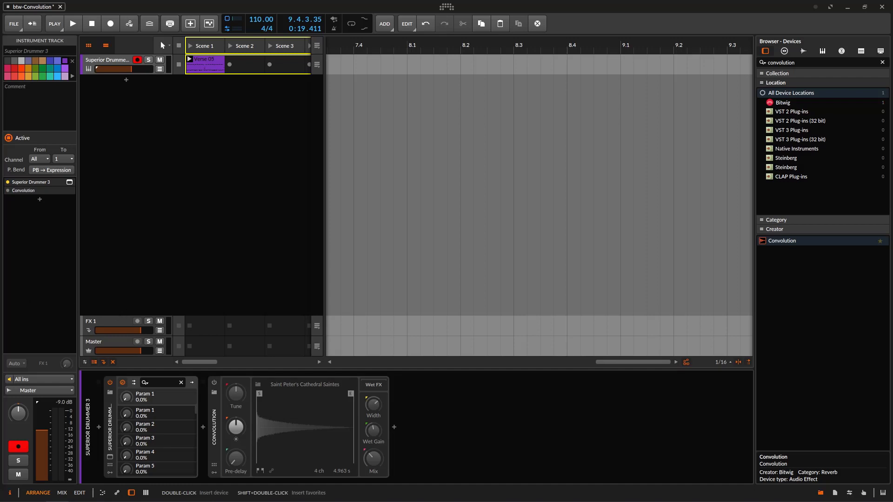
Step: Play the Verse 05 clip with the Convolution device disabled, stop playback, and enable the device again
{"action": "left_click_drag", "start_coordinate": [781, 241], "coordinate": [223, 421]}
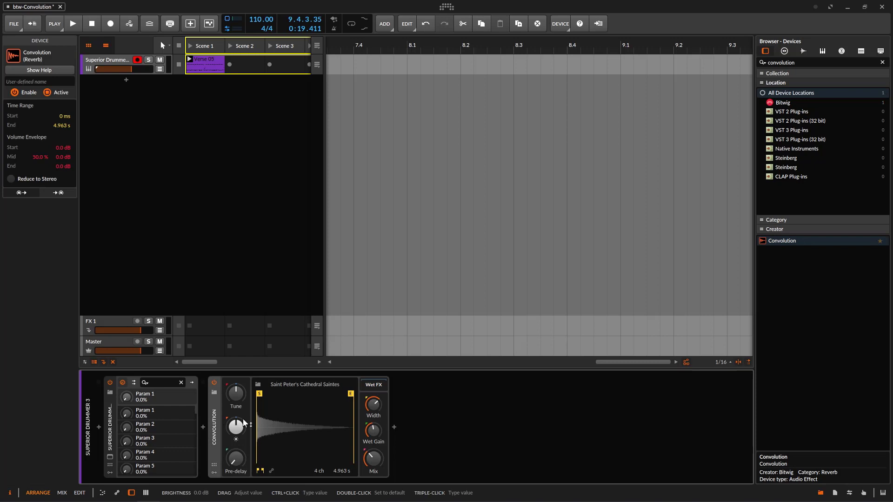
{"action": "left_click", "coordinate": [215, 383]}
{"action": "left_click", "coordinate": [194, 56]}
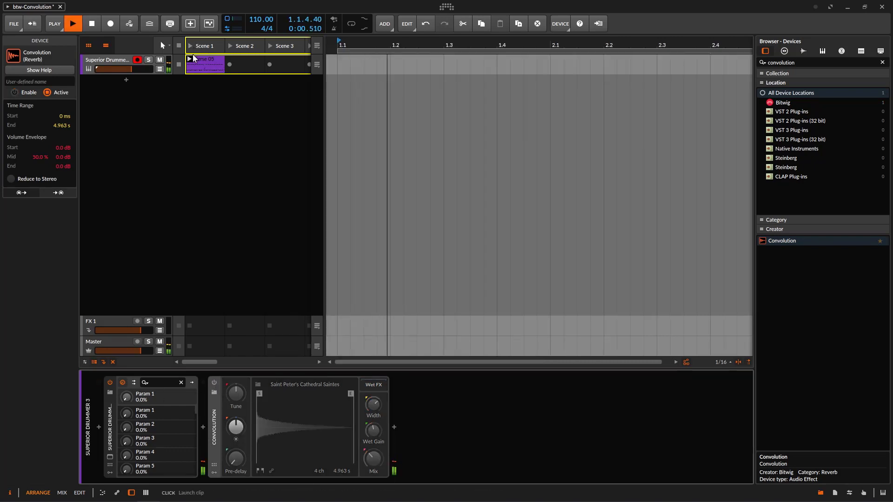
{"action": "left_click", "coordinate": [92, 23]}
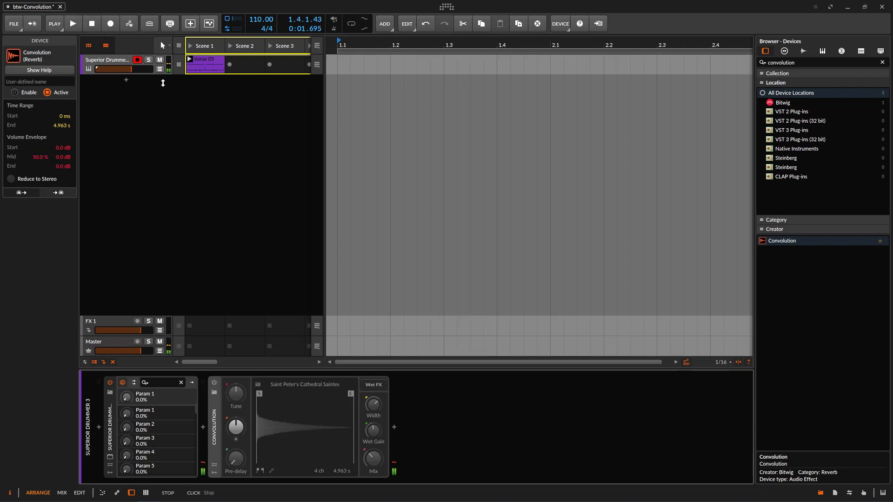
{"action": "left_click", "coordinate": [214, 382]}
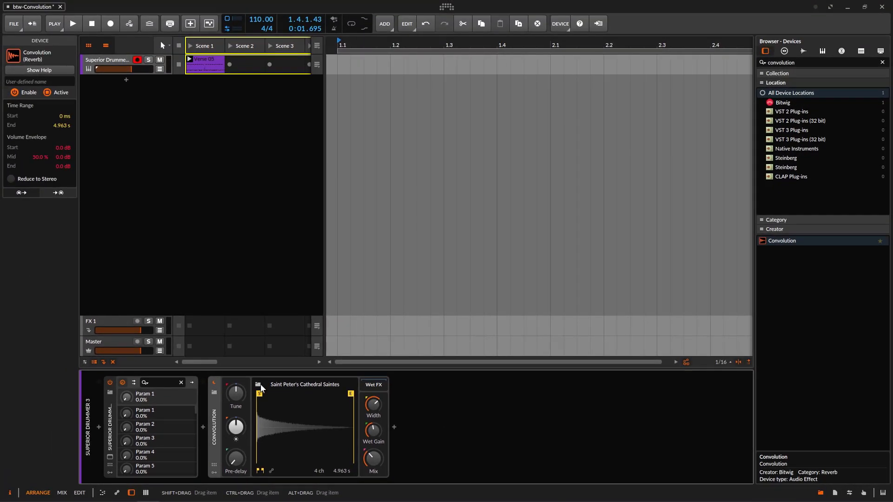
Step: Browse Convolution's impulse library through Real Rooms, Springs, Studio Halls and Studio Plates, and close it without choosing a different impulse
{"action": "left_click", "coordinate": [385, 254]}
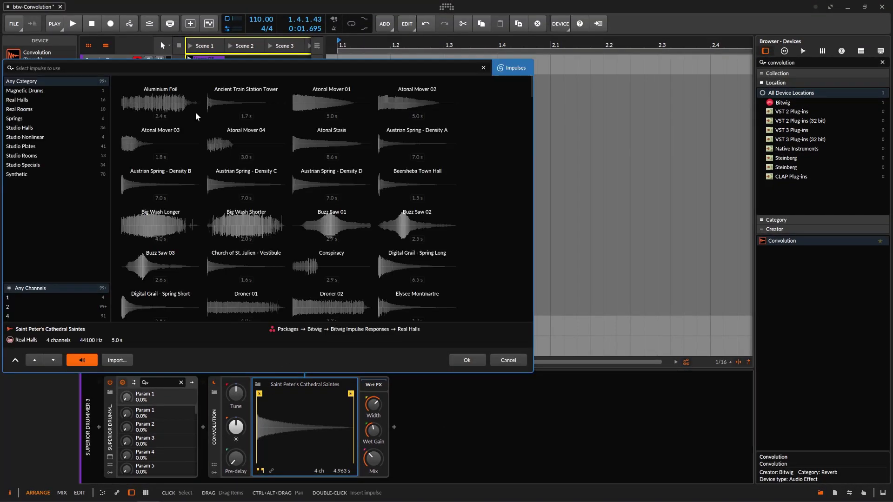
{"action": "left_click_drag", "start_coordinate": [323, 363], "coordinate": [384, 361]}
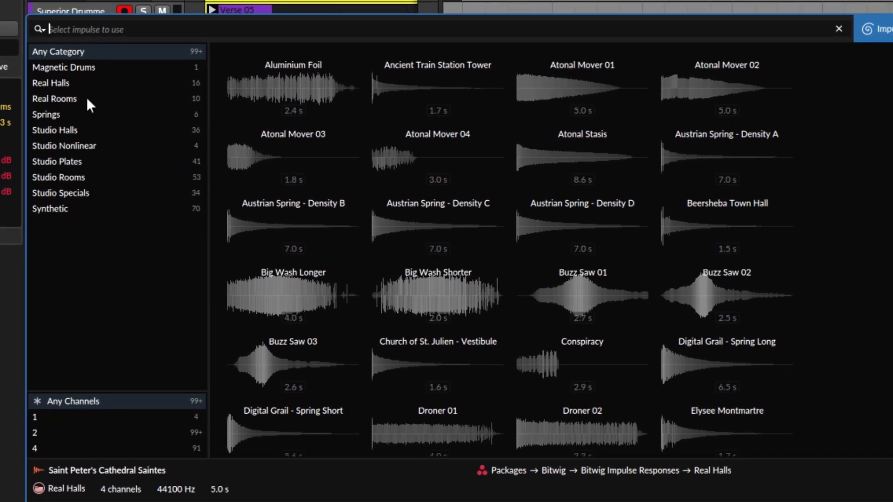
{"action": "left_click", "coordinate": [70, 98]}
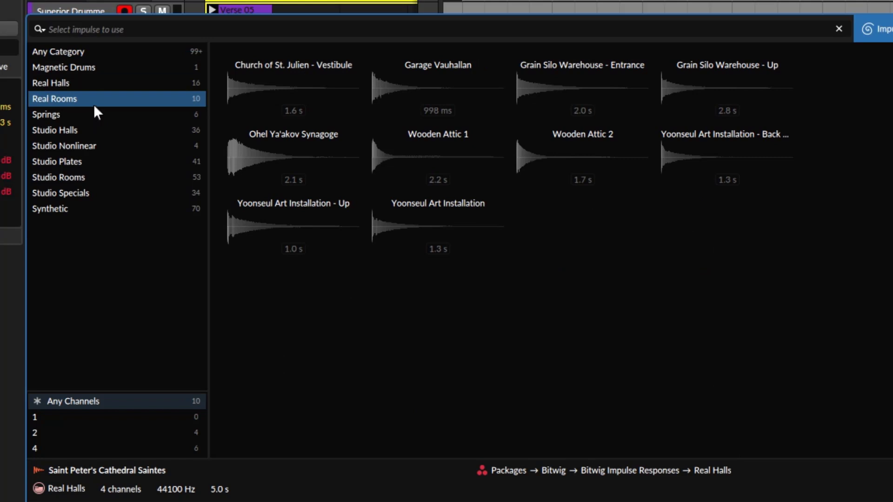
{"action": "left_click", "coordinate": [92, 114]}
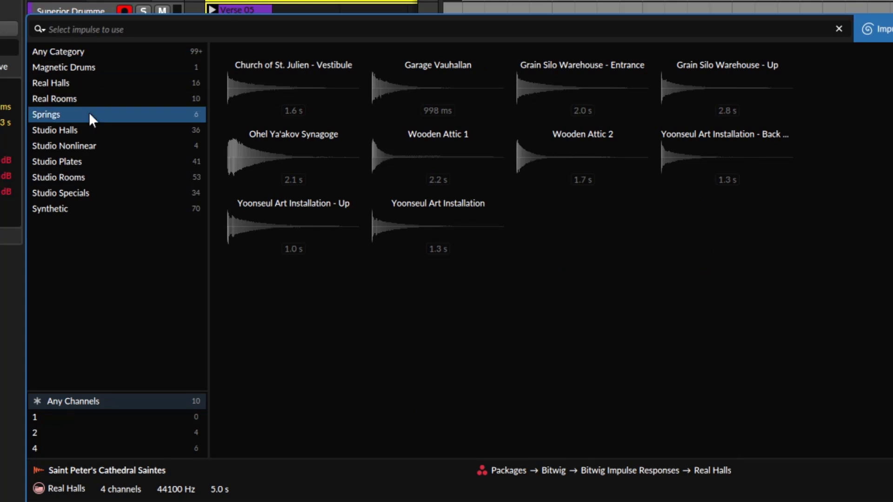
{"action": "left_click", "coordinate": [77, 125]}
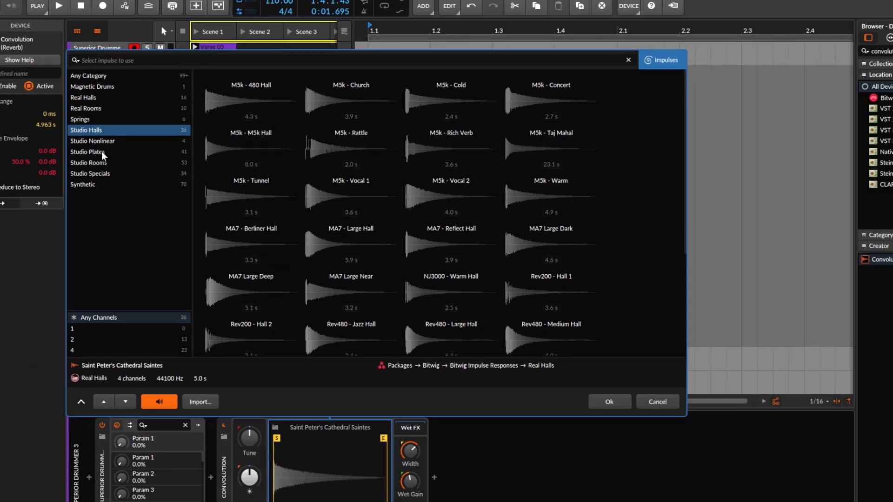
{"action": "left_click", "coordinate": [89, 161]}
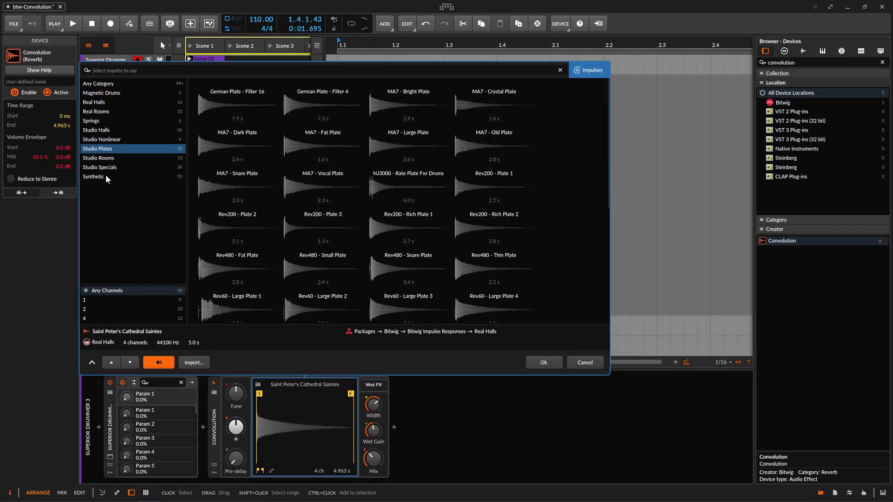
{"action": "key", "text": "Escape"}
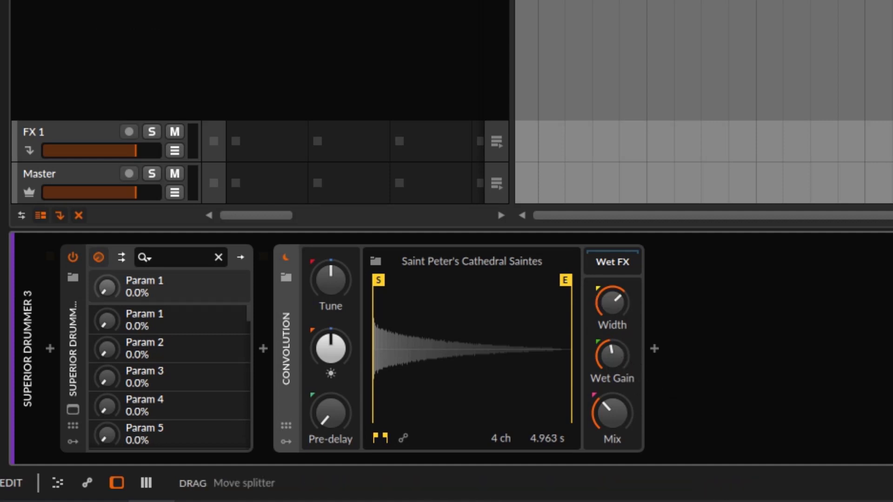
Step: Start playback and try Convolution with Wet Gain at −13.1 dB and with Mix at 100 %, restoring both settings
{"action": "key", "text": "space"}
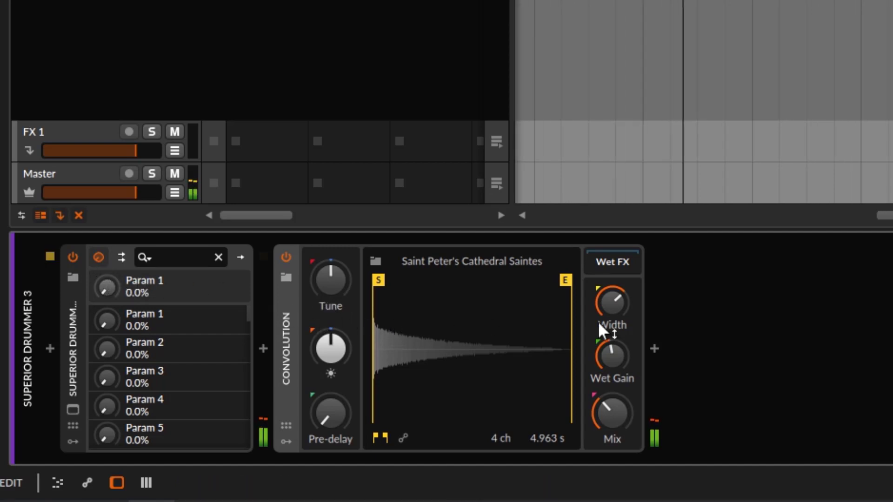
{"action": "left_click_drag", "start_coordinate": [612, 361], "coordinate": [612, 336]}
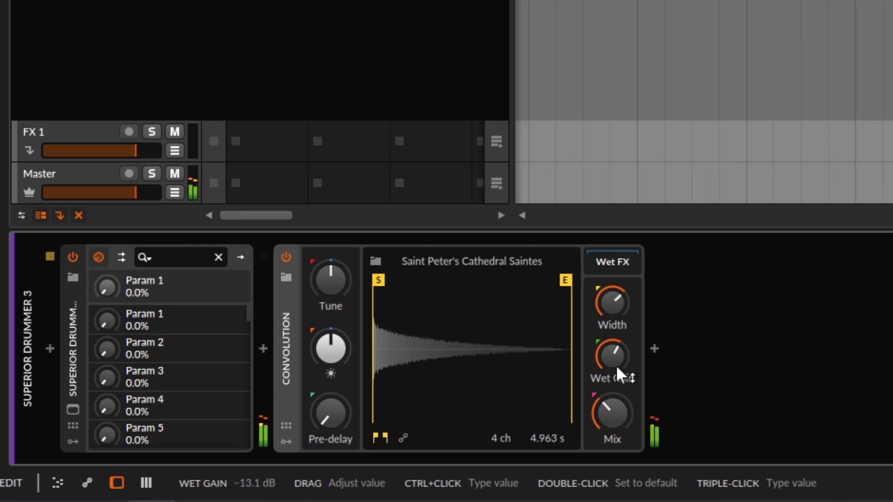
{"action": "left_click_drag", "start_coordinate": [617, 411], "coordinate": [616, 381]}
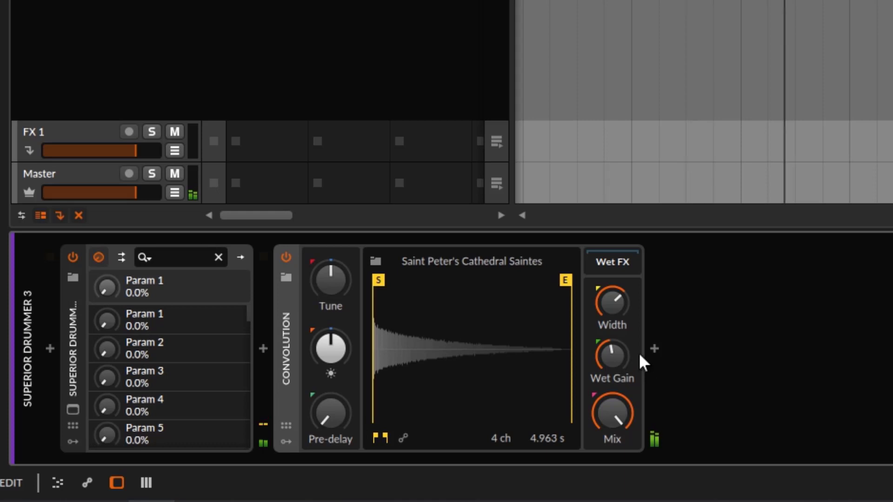
{"action": "left_click_drag", "start_coordinate": [621, 409], "coordinate": [621, 470]}
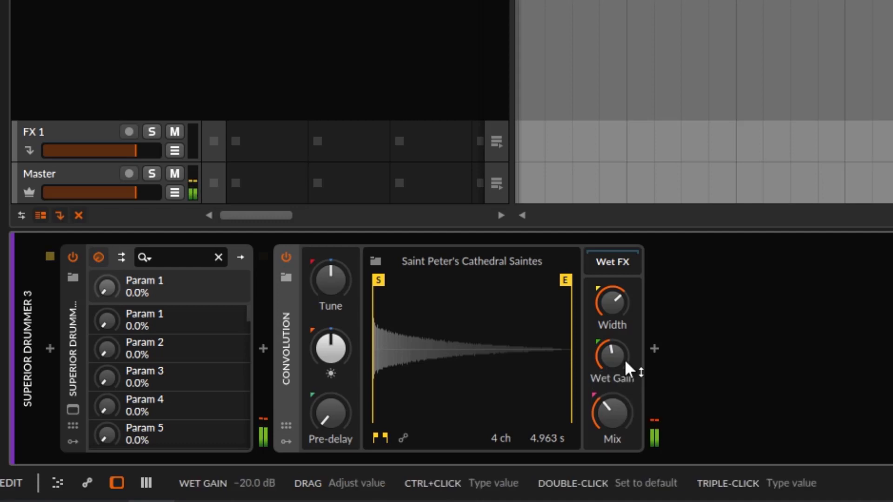
Step: Try Wet Gain at −14.2 dB with a lower Mix, compare Mix at 100 %, and reduce both Wet Gain and Mix
{"action": "left_click_drag", "start_coordinate": [618, 357], "coordinate": [619, 344]}
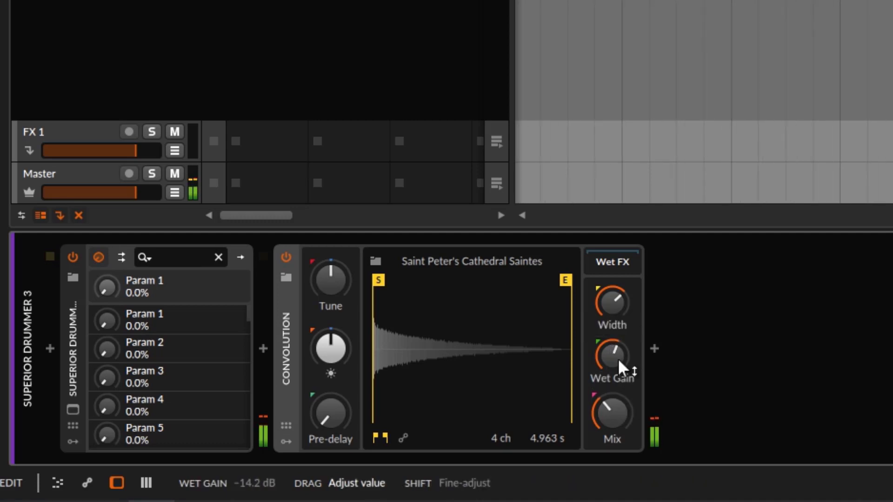
{"action": "mouse_move", "coordinate": [612, 412]}
{"action": "left_mouse_down"}
{"action": "mouse_move", "coordinate": [611, 401]}
{"action": "mouse_move", "coordinate": [612, 435]}
{"action": "mouse_move", "coordinate": [612, 425]}
{"action": "left_mouse_up"}
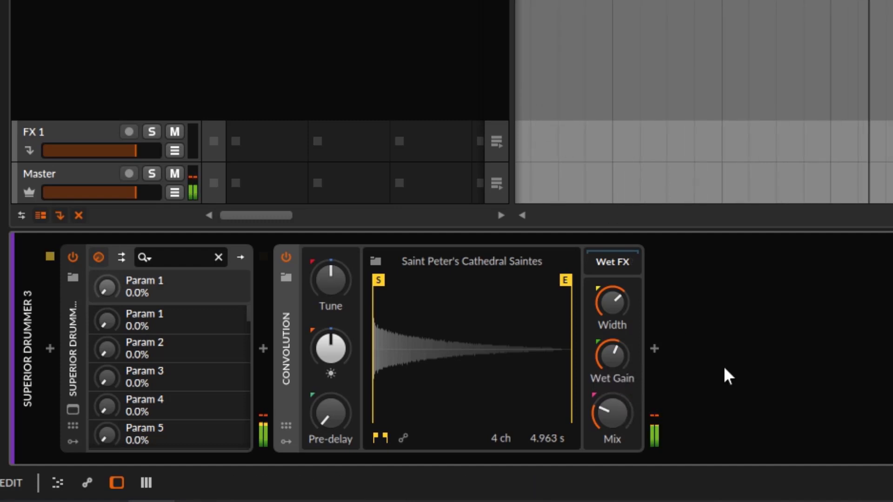
{"action": "double_click", "coordinate": [607, 408]}
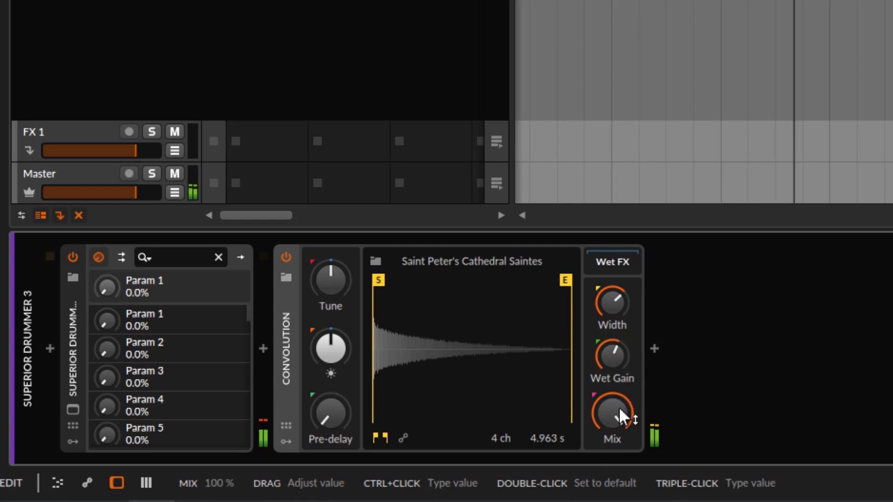
{"action": "mouse_move", "coordinate": [611, 357]}
{"action": "left_mouse_down"}
{"action": "mouse_move", "coordinate": [611, 346]}
{"action": "mouse_move", "coordinate": [611, 370]}
{"action": "mouse_move", "coordinate": [614, 360]}
{"action": "left_mouse_up"}
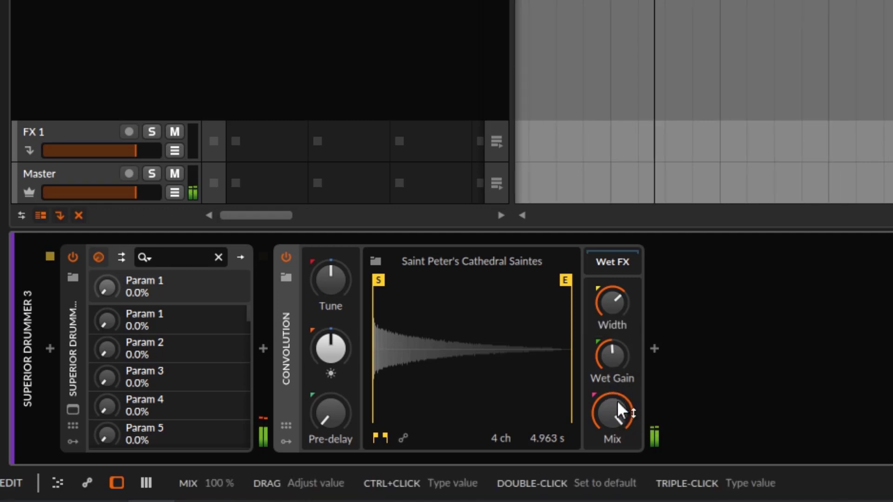
{"action": "left_click_drag", "start_coordinate": [617, 401], "coordinate": [617, 436]}
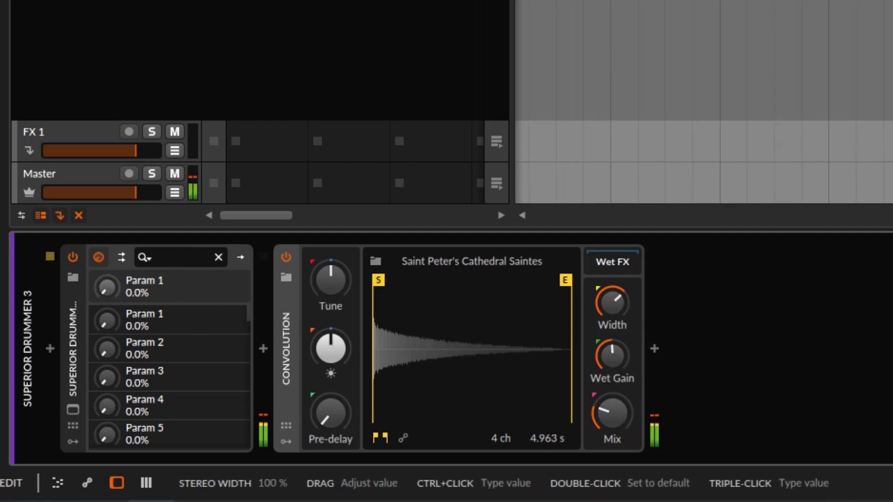
Step: Try widening Convolution's stereo Width to 141 %, and narrow it to 0.00 %
{"action": "left_click_drag", "start_coordinate": [613, 297], "coordinate": [612, 297]}
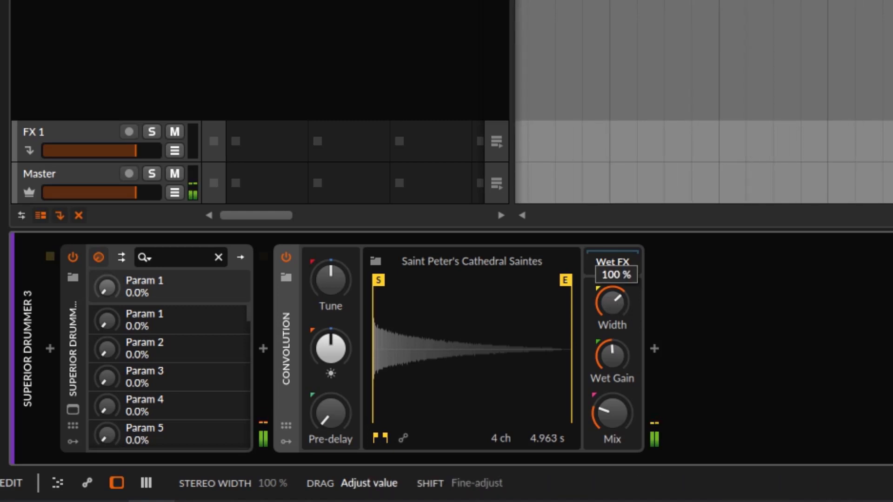
{"action": "mouse_move", "coordinate": [613, 297]}
{"action": "left_mouse_down"}
{"action": "mouse_move", "coordinate": [613, 285]}
{"action": "mouse_move", "coordinate": [615, 300]}
{"action": "left_mouse_up"}
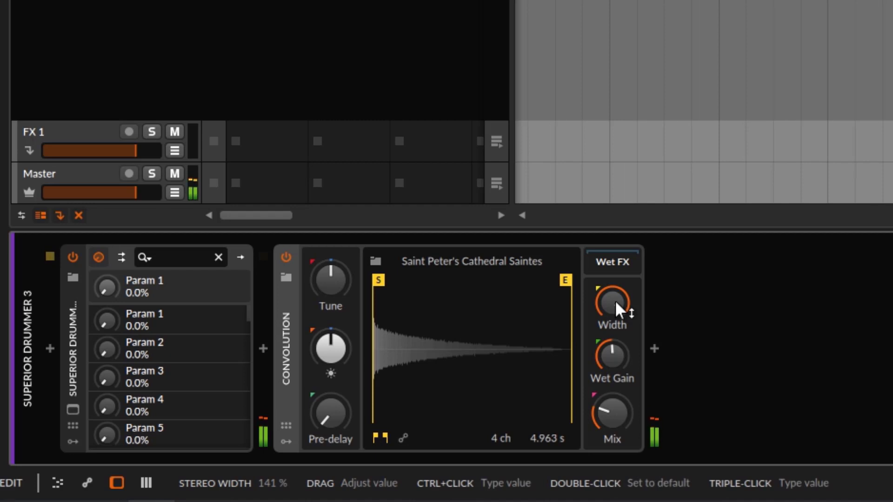
{"action": "double_click", "coordinate": [615, 301]}
{"action": "left_click_drag", "start_coordinate": [615, 300], "coordinate": [614, 347]}
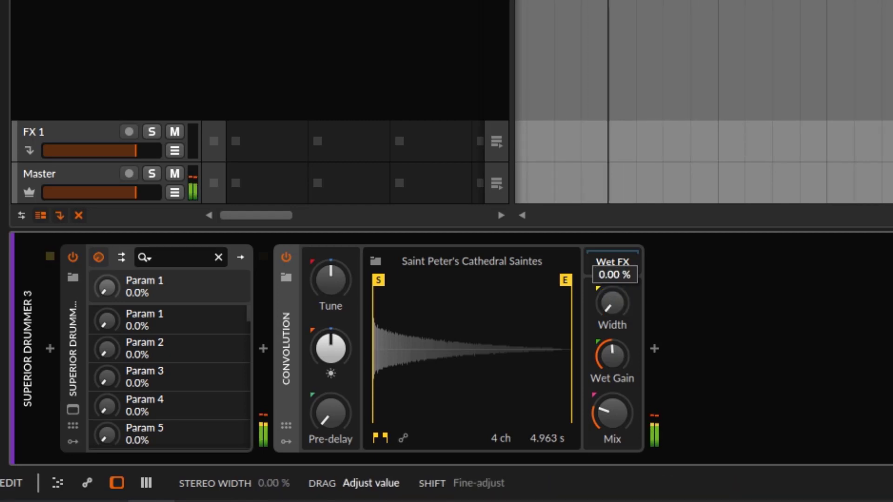
{"action": "left_click", "coordinate": [616, 292]}
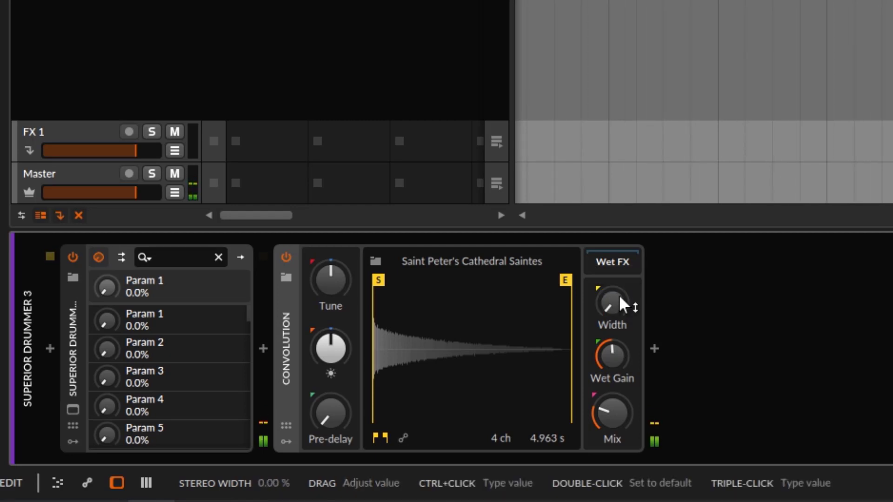
Step: Audition the zero-width reverb at 100 % Mix, and set Mix to 33.0 % and Width back to 100 %
{"action": "double_click", "coordinate": [623, 412]}
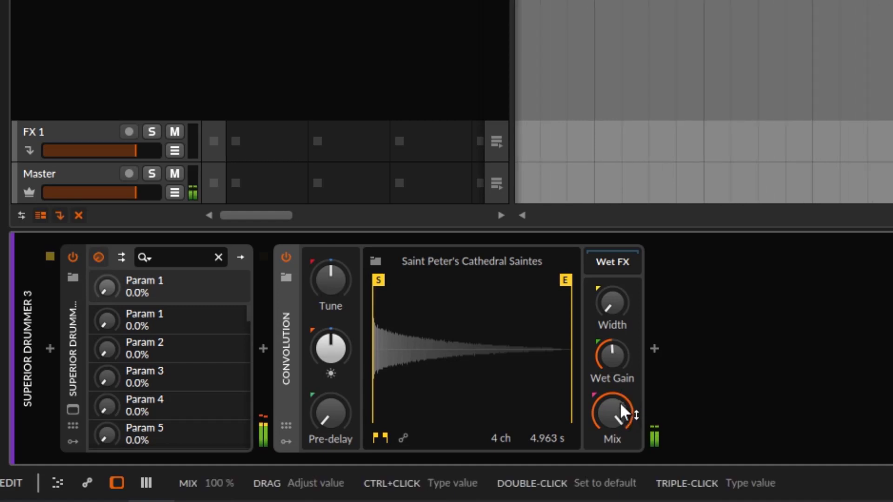
{"action": "left_click_drag", "start_coordinate": [618, 401], "coordinate": [615, 441]}
{"action": "double_click", "coordinate": [618, 401]}
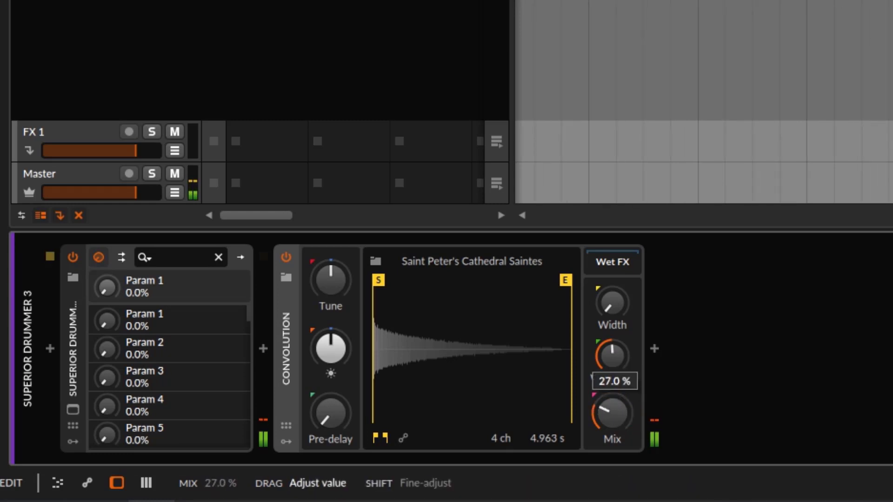
{"action": "left_click_drag", "start_coordinate": [621, 289], "coordinate": [621, 265]}
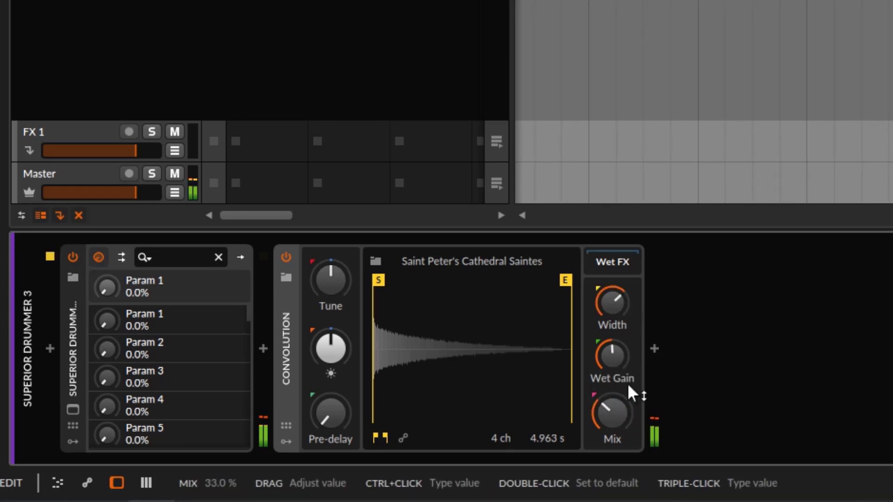
Step: Audition the full-width reverb at 100 % Mix, bring Mix down to a mostly dry blend, and stop playback
{"action": "double_click", "coordinate": [619, 421]}
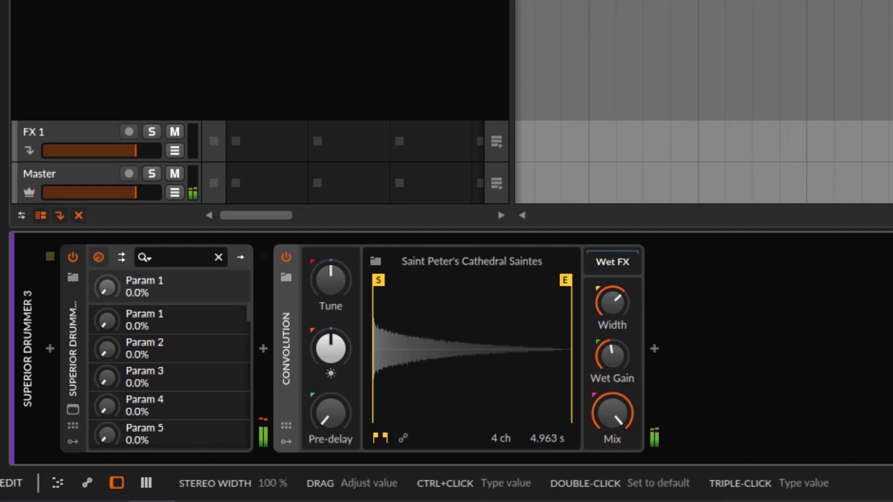
{"action": "left_click_drag", "start_coordinate": [595, 441], "coordinate": [595, 470]}
{"action": "left_click_drag", "start_coordinate": [612, 413], "coordinate": [612, 400]}
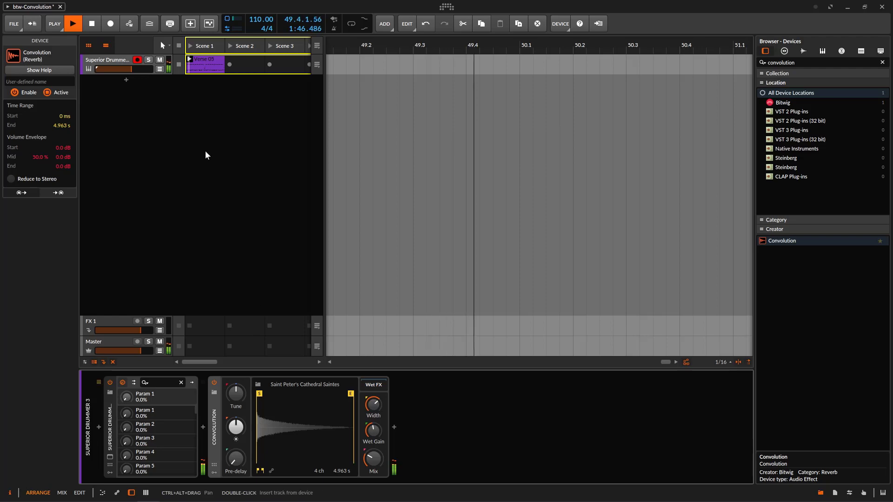
{"action": "key", "text": "space"}
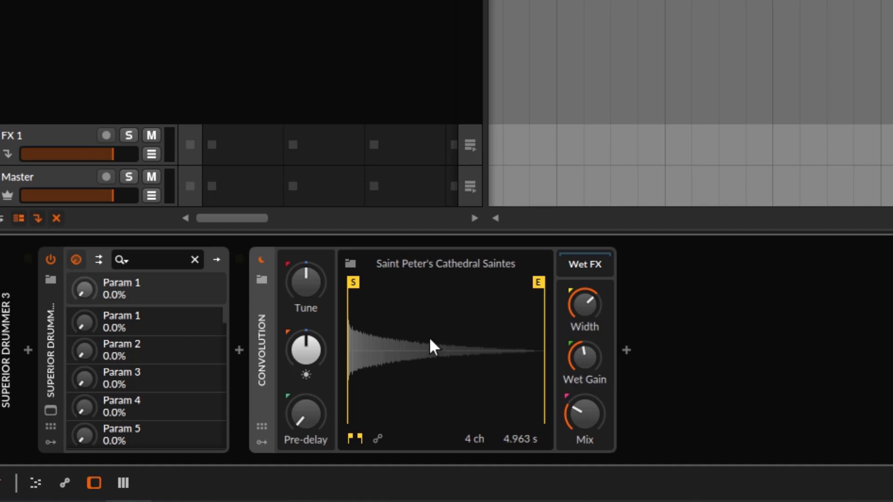
Step: Restart playback with a higher Mix, try raising Tune, set Tune to −12.00 st, and lower Mix to around midway
{"action": "left_click", "coordinate": [427, 3]}
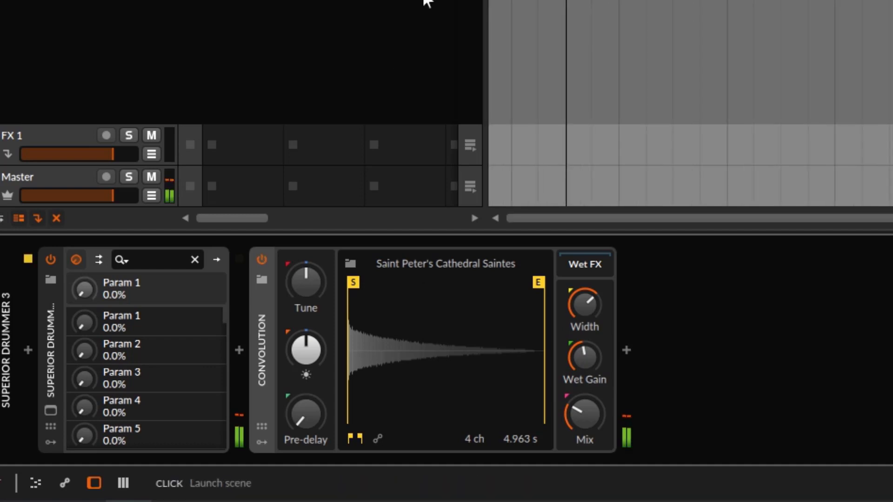
{"action": "left_click_drag", "start_coordinate": [591, 413], "coordinate": [591, 368]}
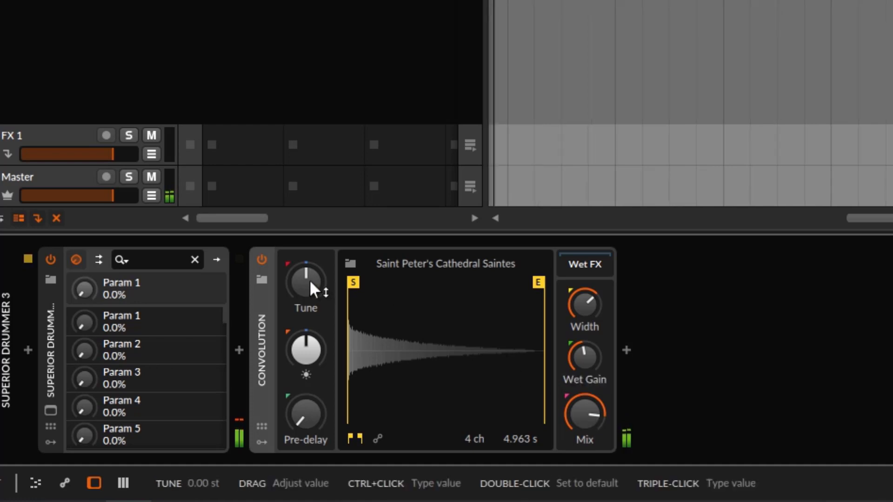
{"action": "left_click_drag", "start_coordinate": [308, 278], "coordinate": [308, 247]}
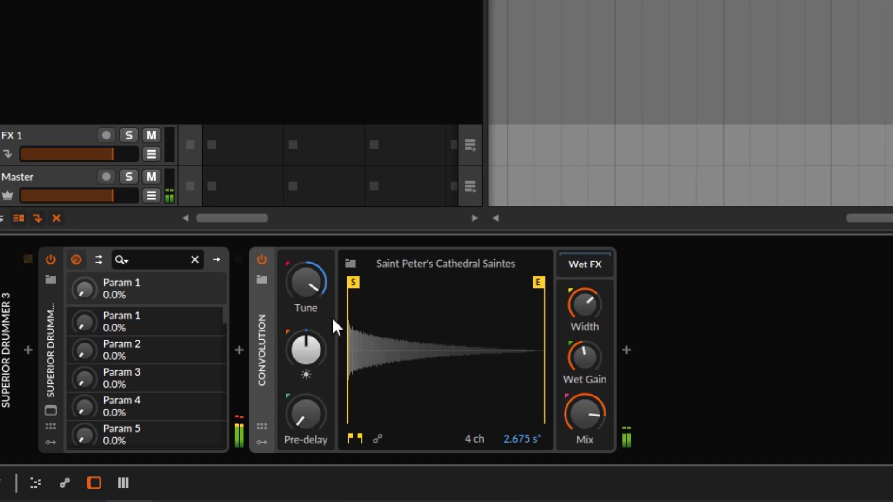
{"action": "left_click_drag", "start_coordinate": [317, 281], "coordinate": [328, 298]}
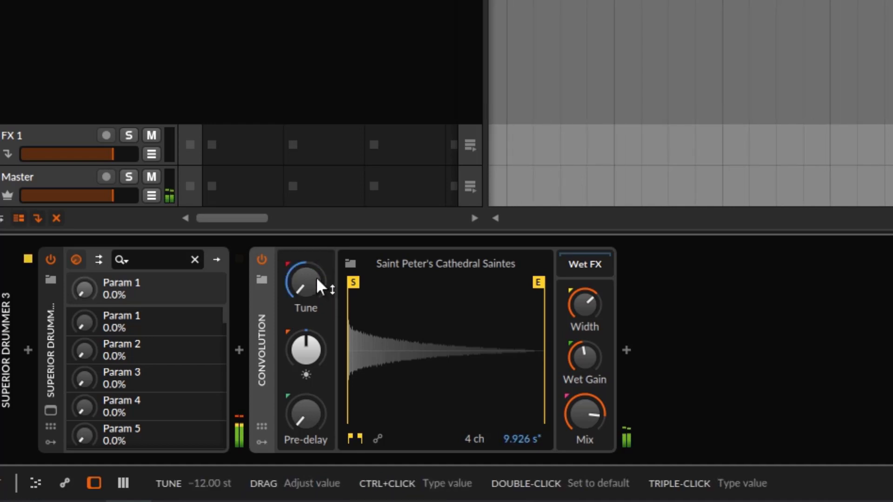
{"action": "left_click_drag", "start_coordinate": [568, 395], "coordinate": [568, 439]}
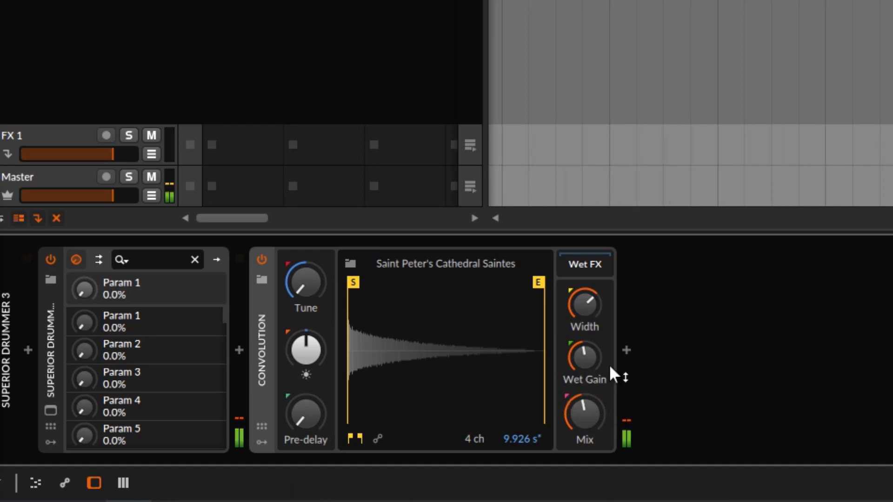
Step: Raise Wet Gain slightly, audition Tune at +12.00 st and at a lowered setting, and reset Tune to its default
{"action": "left_click_drag", "start_coordinate": [584, 357], "coordinate": [584, 357]}
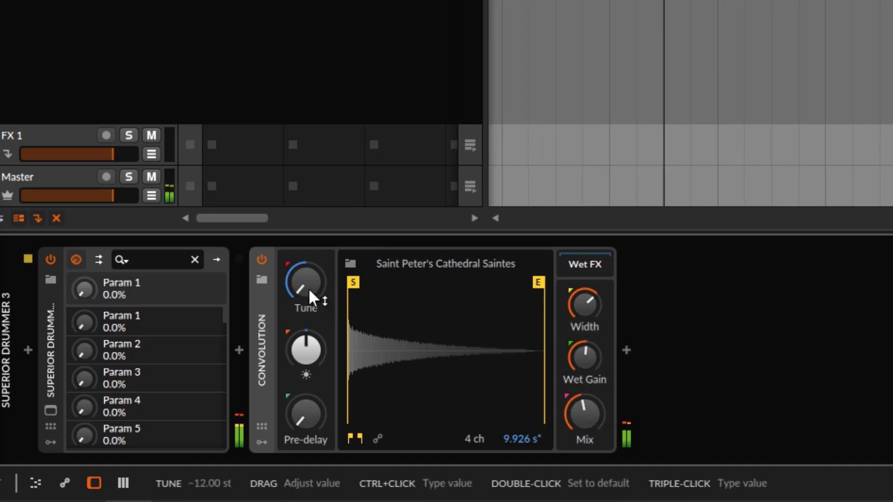
{"action": "mouse_move", "coordinate": [308, 289]}
{"action": "left_mouse_down"}
{"action": "mouse_move", "coordinate": [309, 272]}
{"action": "mouse_move", "coordinate": [314, 278]}
{"action": "left_mouse_up"}
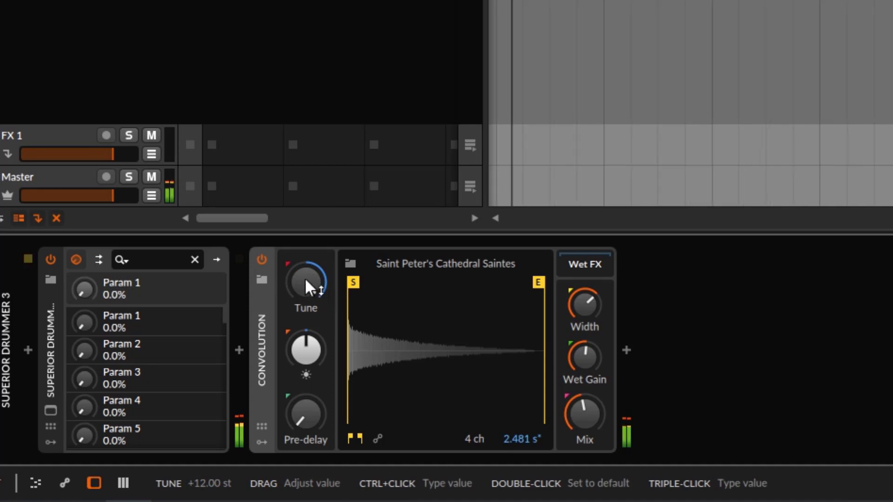
{"action": "double_click", "coordinate": [305, 278]}
{"action": "left_click_drag", "start_coordinate": [305, 278], "coordinate": [307, 316]}
{"action": "double_click", "coordinate": [308, 287]}
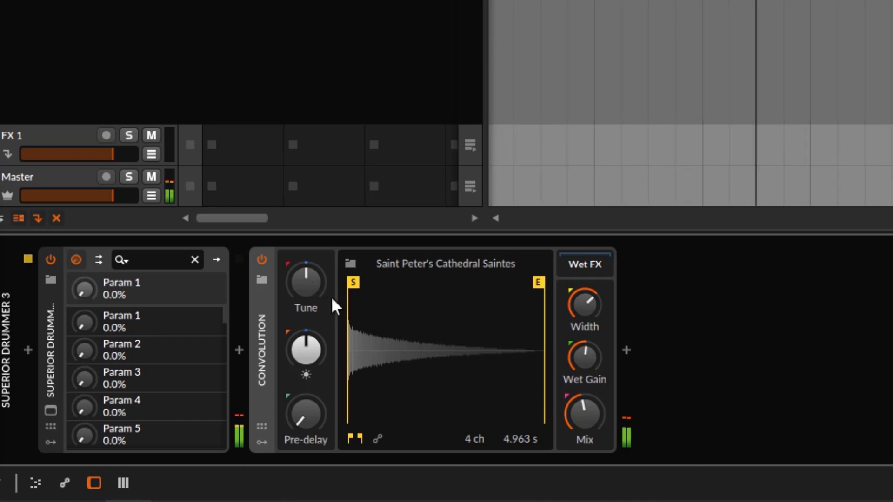
Step: Raise Mix to a mostly wet blend, audition Brightness at +16.3 dB and at a negative setting, and reset Brightness to its default
{"action": "left_click_drag", "start_coordinate": [586, 412], "coordinate": [587, 386]}
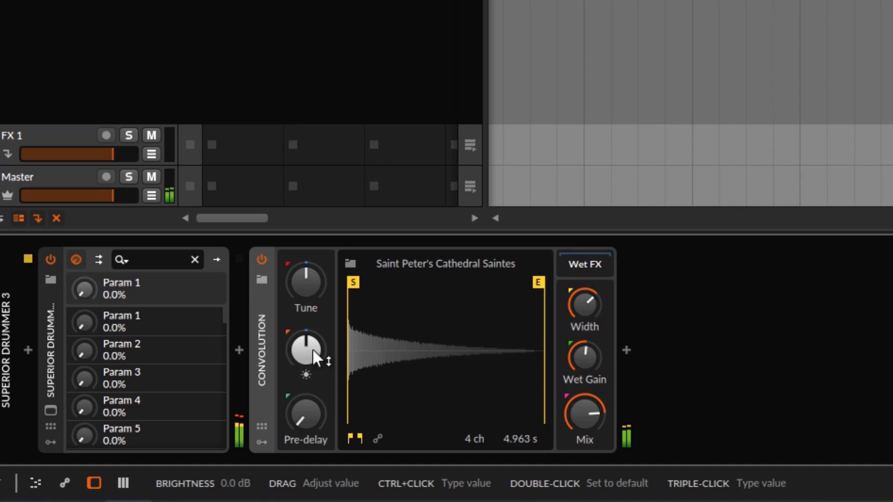
{"action": "left_click_drag", "start_coordinate": [311, 347], "coordinate": [311, 291]}
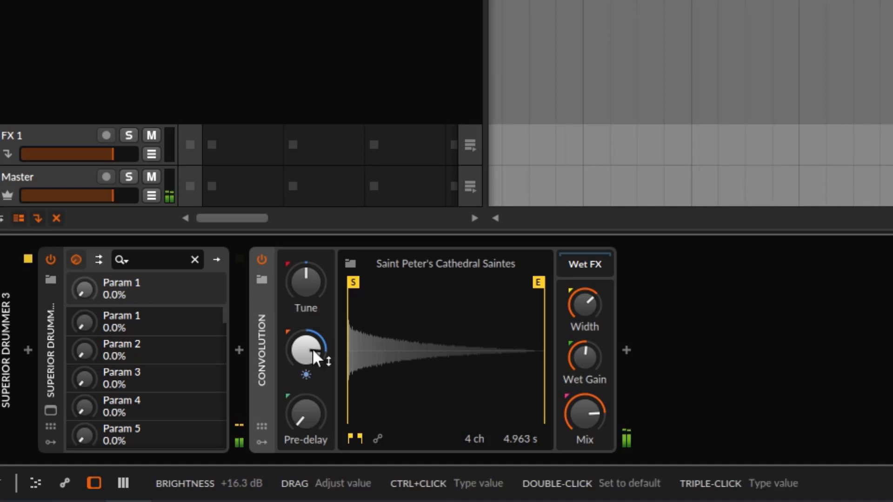
{"action": "left_click_drag", "start_coordinate": [311, 347], "coordinate": [311, 465]}
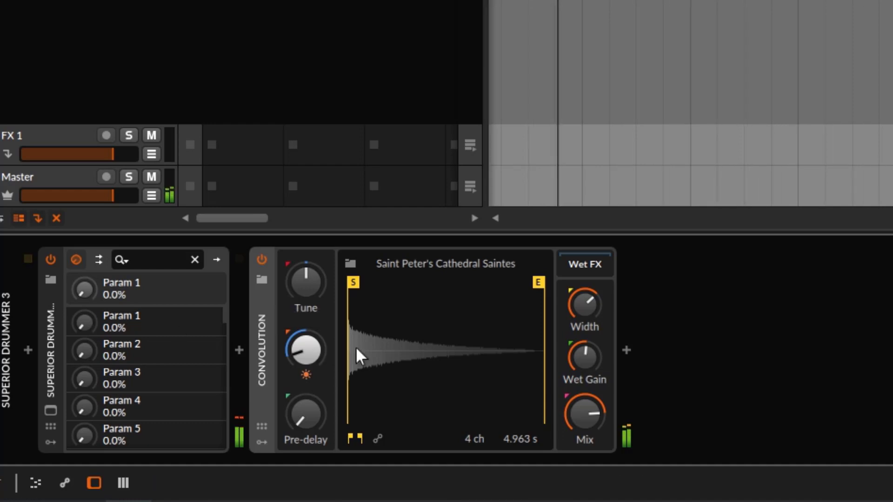
{"action": "double_click", "coordinate": [311, 350]}
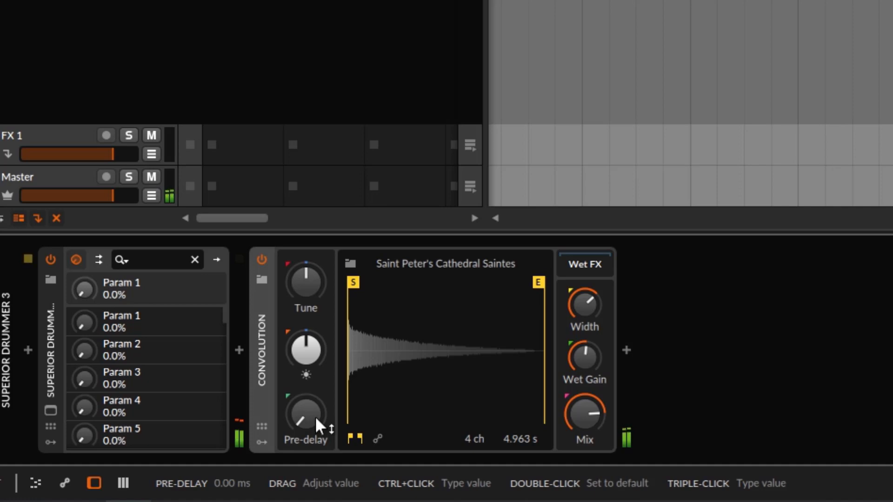
Step: Lower Convolution's Mix to below the midpoint and set Pre-delay to 34.0 ms
{"action": "left_click_drag", "start_coordinate": [582, 408], "coordinate": [582, 454]}
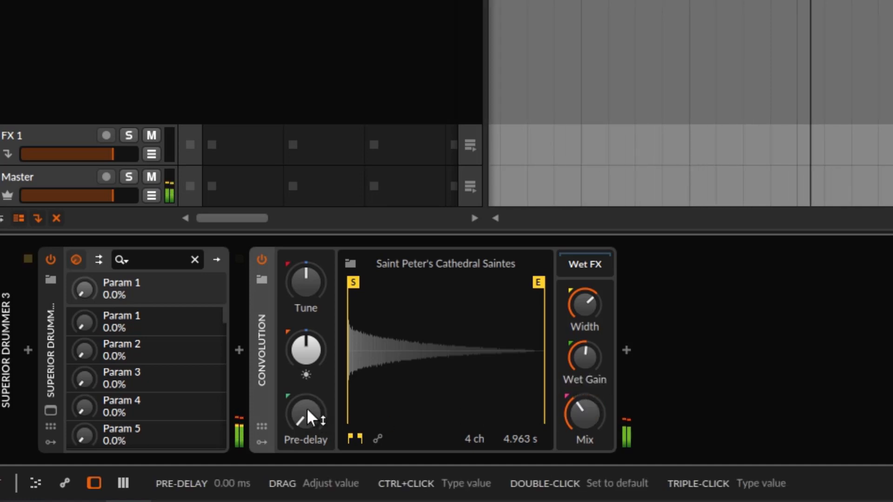
{"action": "left_click_drag", "start_coordinate": [309, 415], "coordinate": [309, 400]}
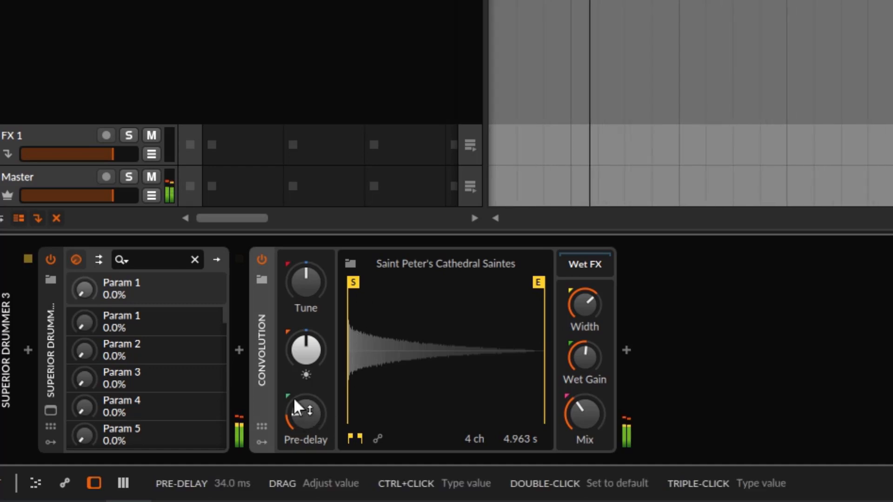
Step: View the item help for the Convolution device, close it, and stop playback
{"action": "right_click", "coordinate": [264, 379]}
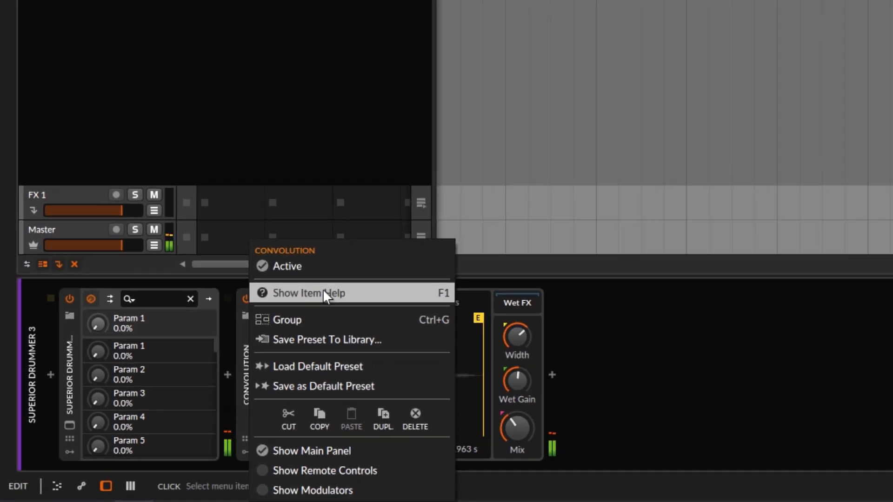
{"action": "left_click", "coordinate": [361, 246]}
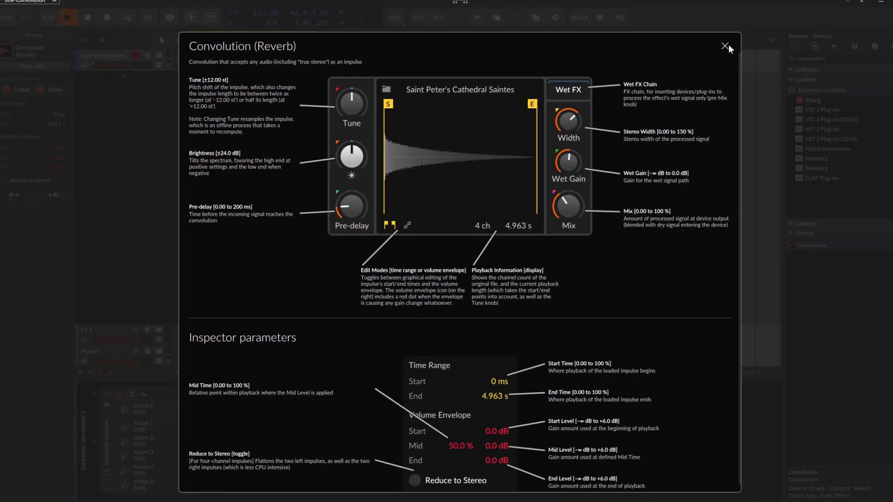
{"action": "left_click", "coordinate": [702, 49]}
{"action": "key", "text": "space"}
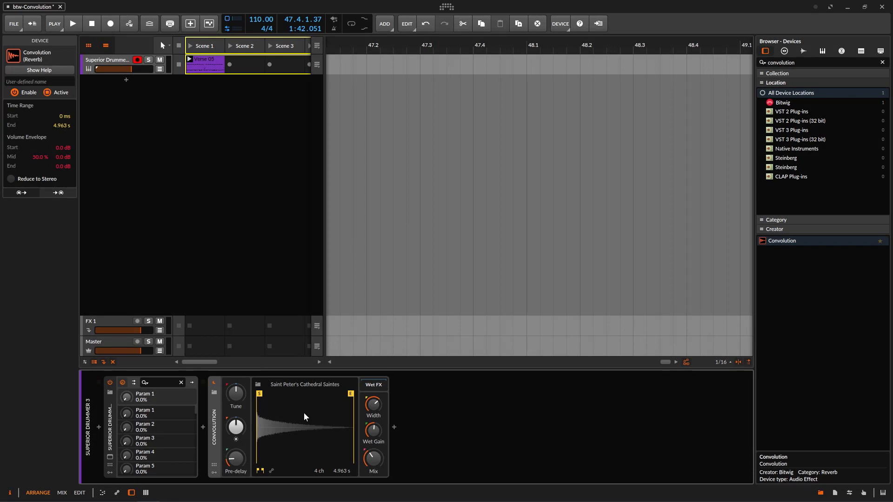
Step: Try Mix at 100 %, bring it back below the midpoint, and restart playback with Mix raised to a mostly wet blend
{"action": "left_click_drag", "start_coordinate": [374, 437], "coordinate": [379, 444]}
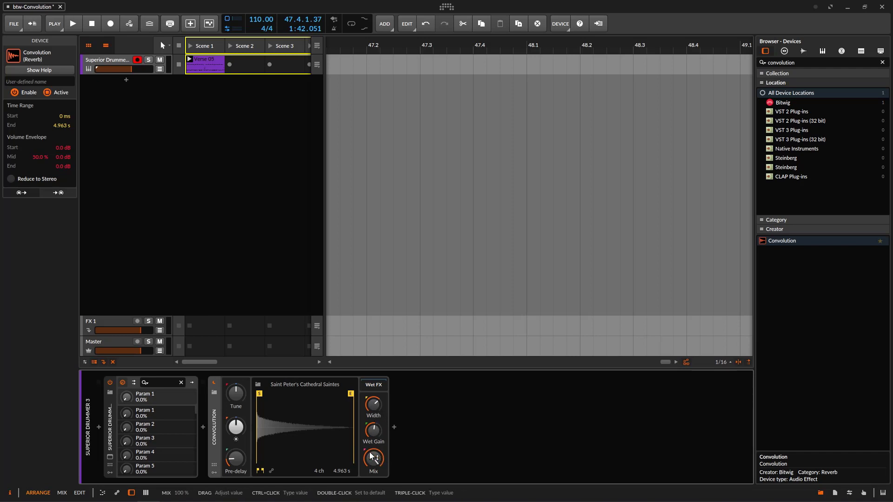
{"action": "mouse_move", "coordinate": [377, 461]}
{"action": "left_mouse_down"}
{"action": "mouse_move", "coordinate": [378, 478]}
{"action": "mouse_move", "coordinate": [372, 457]}
{"action": "left_mouse_up"}
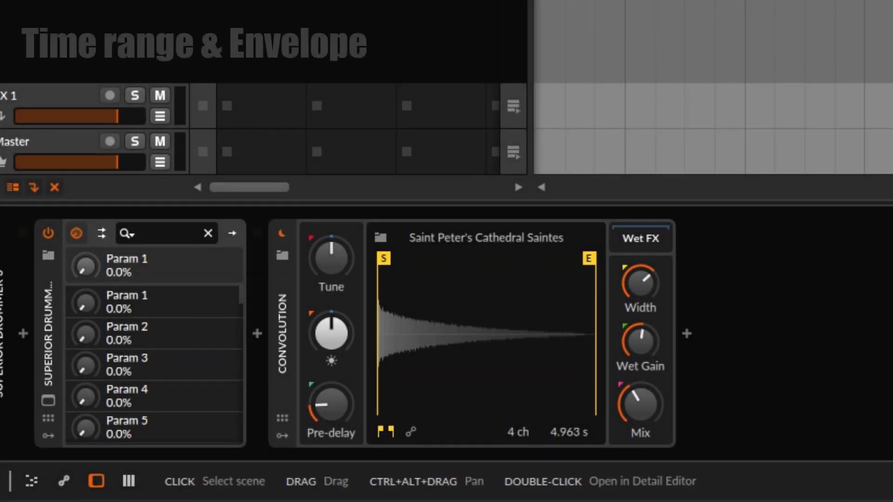
{"action": "key", "text": "space"}
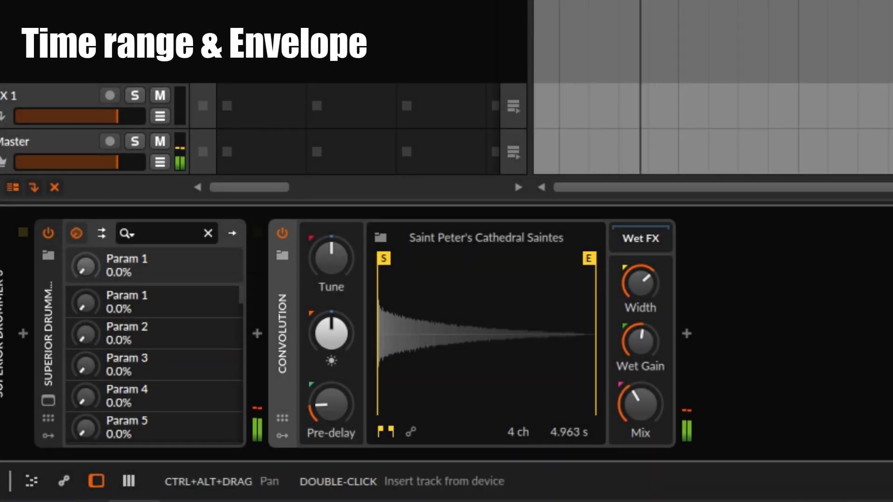
{"action": "mouse_move", "coordinate": [644, 409]}
{"action": "left_mouse_down"}
{"action": "mouse_move", "coordinate": [644, 386]}
{"action": "mouse_move", "coordinate": [651, 407]}
{"action": "left_mouse_up"}
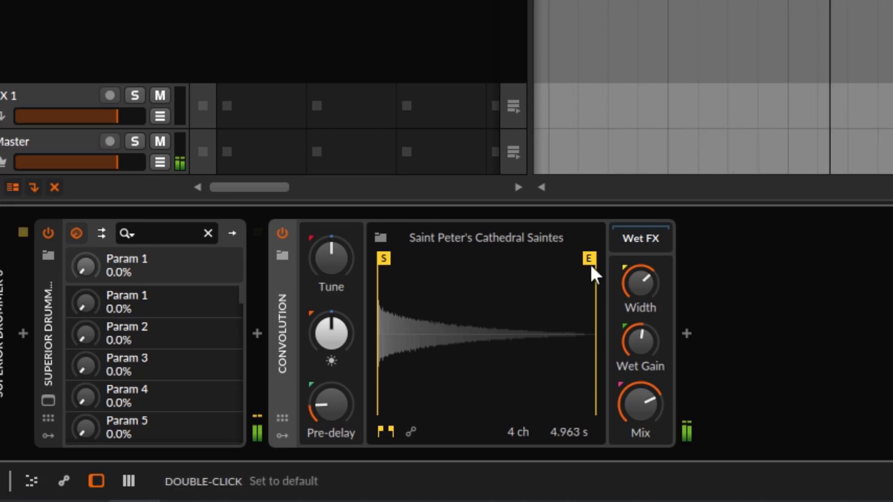
Step: Try shortening the impulse's end time to give lengths of 1.976 s and 427 ms, and restore the end marker
{"action": "left_click_drag", "start_coordinate": [590, 261], "coordinate": [451, 281]}
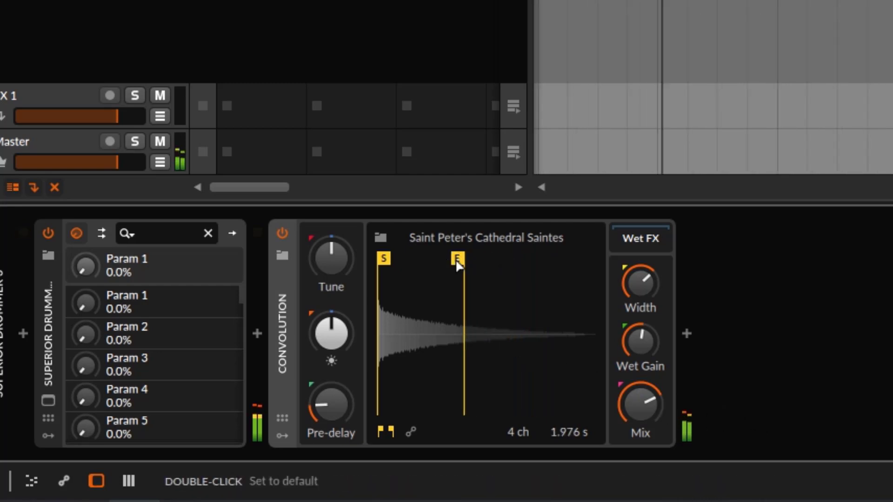
{"action": "left_click_drag", "start_coordinate": [458, 260], "coordinate": [398, 269]}
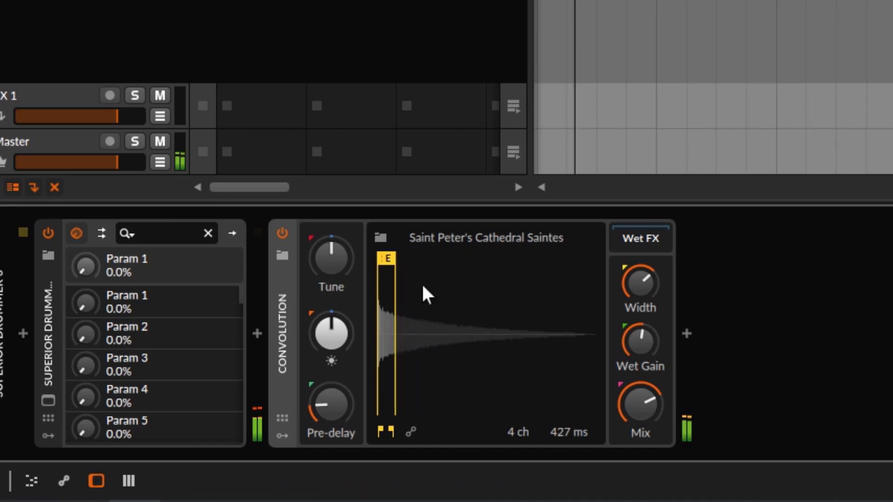
{"action": "left_click_drag", "start_coordinate": [390, 261], "coordinate": [602, 286]}
Step: Trim the impulse's start to give a 3.324 s length, and raise Mix to 100 % and Wet Gain to −8.1 dB
{"action": "left_click_drag", "start_coordinate": [384, 260], "coordinate": [458, 265]}
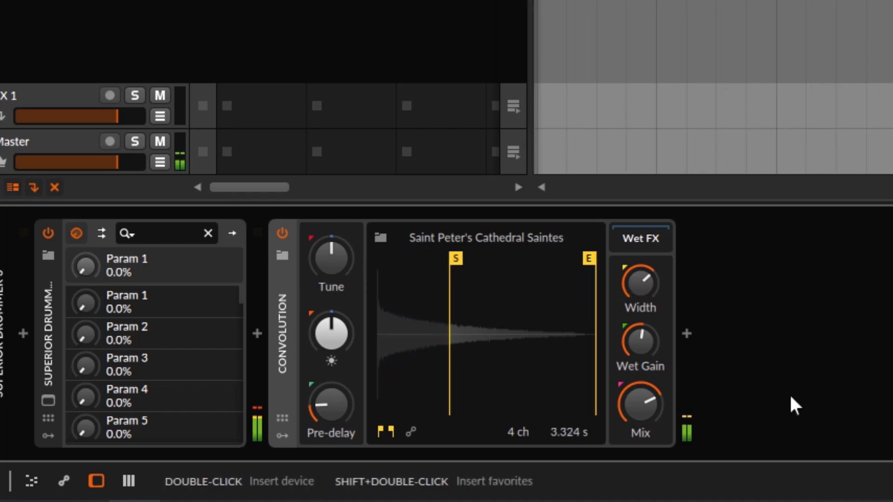
{"action": "left_click_drag", "start_coordinate": [644, 405], "coordinate": [625, 347]}
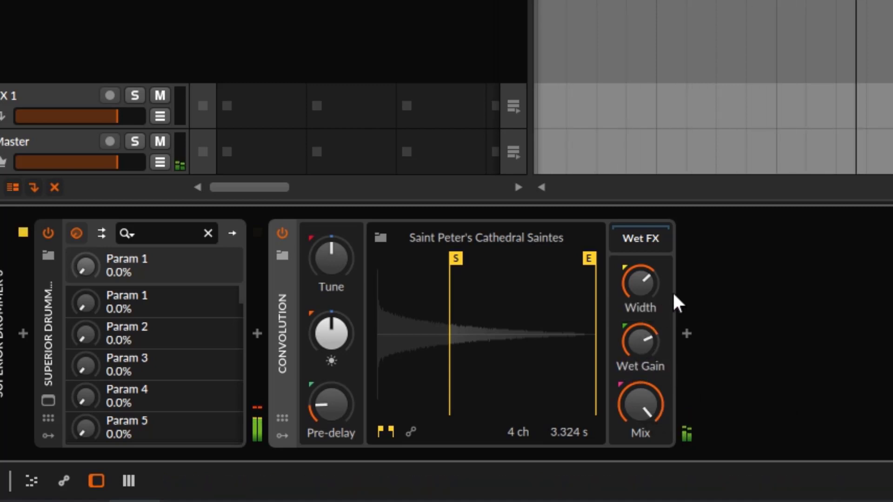
Step: Move the impulse's start back to the very beginning and pull its end time in to give a 2.021 s length
{"action": "left_click_drag", "start_coordinate": [455, 263], "coordinate": [386, 269]}
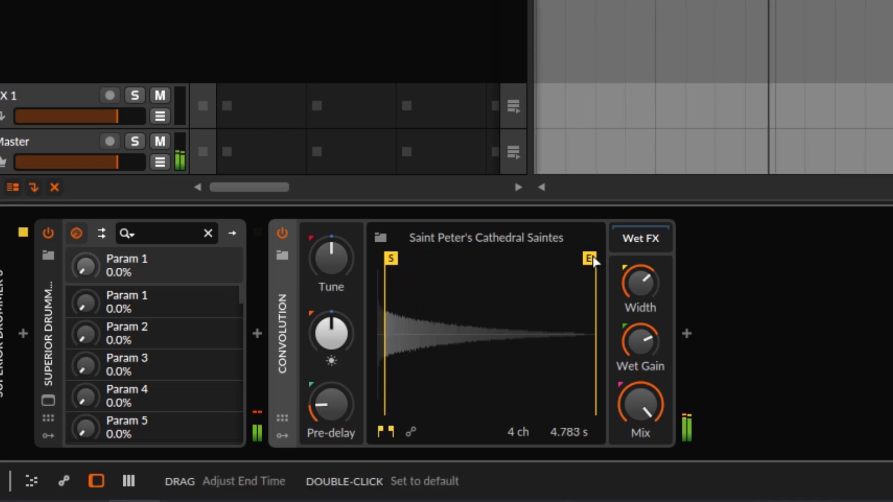
{"action": "left_click_drag", "start_coordinate": [588, 259], "coordinate": [451, 272]}
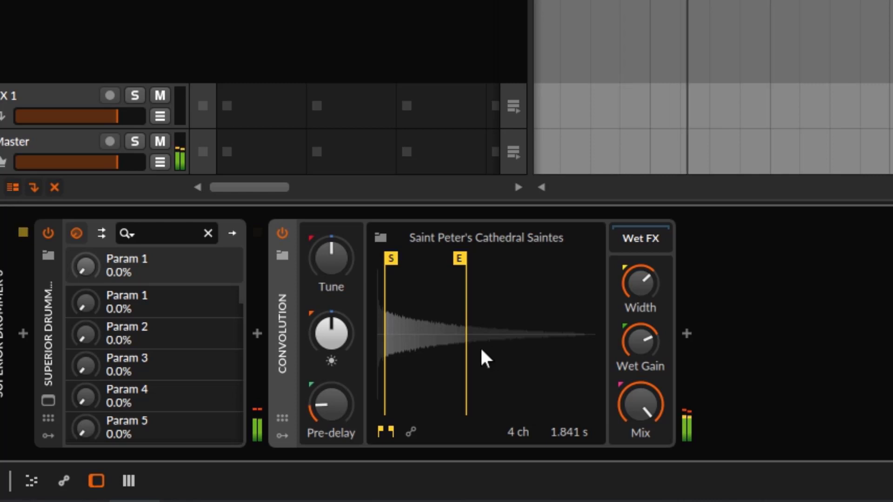
{"action": "left_click_drag", "start_coordinate": [393, 261], "coordinate": [363, 259]}
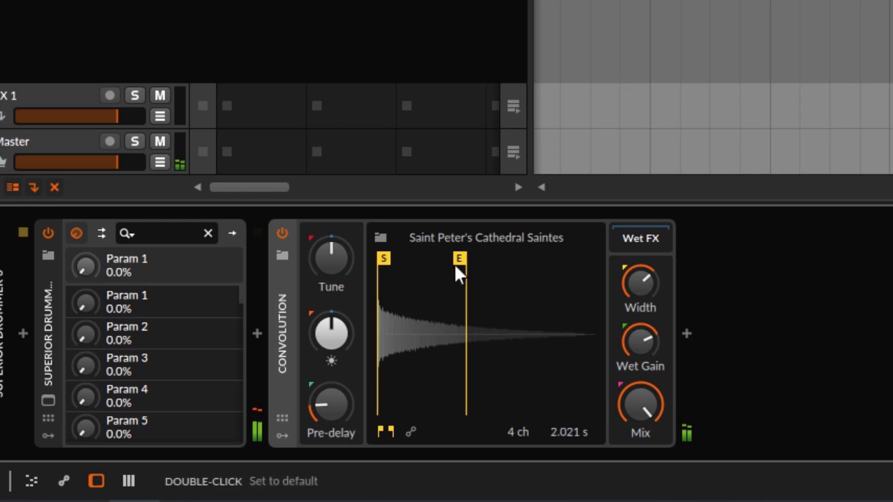
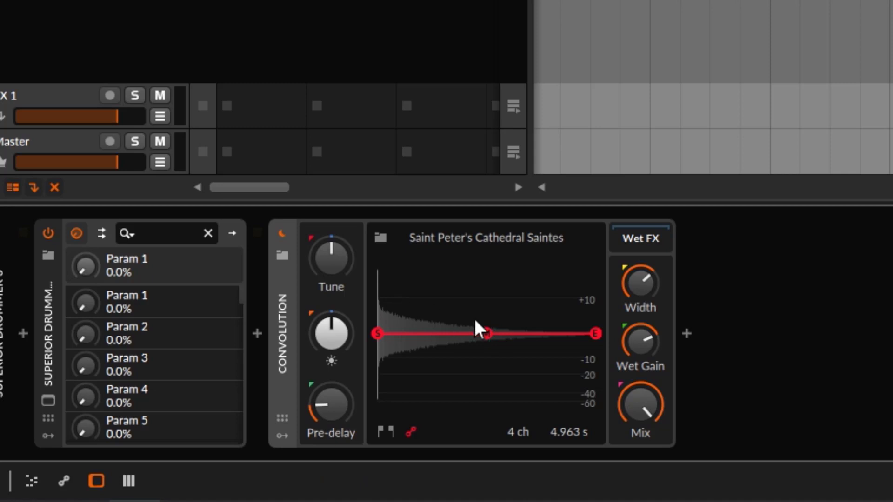
Step: Restart playback with the flat volume envelope and lower Wet Gain slightly
{"action": "key", "text": "space"}
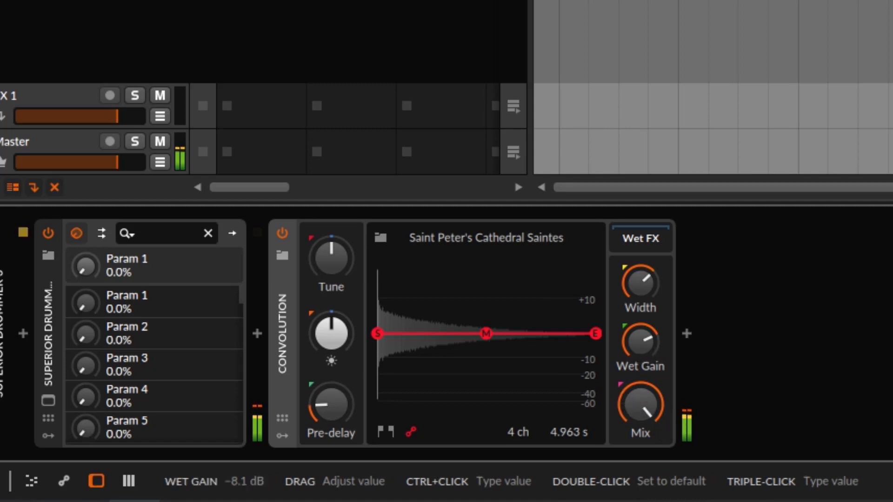
{"action": "mouse_move", "coordinate": [640, 340]}
{"action": "left_mouse_down"}
{"action": "mouse_move", "coordinate": [640, 362]}
{"action": "mouse_move", "coordinate": [634, 340]}
{"action": "left_mouse_up"}
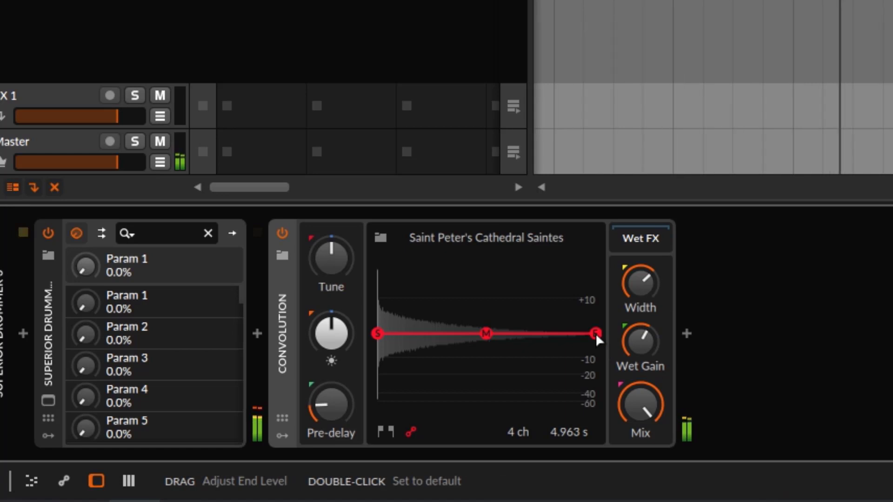
Step: Try a steep volume envelope fade with End below −60 dB, Start slightly lowered, and Mid moved earlier and down between −40 and −60 dB
{"action": "left_click_drag", "start_coordinate": [595, 333], "coordinate": [581, 393]}
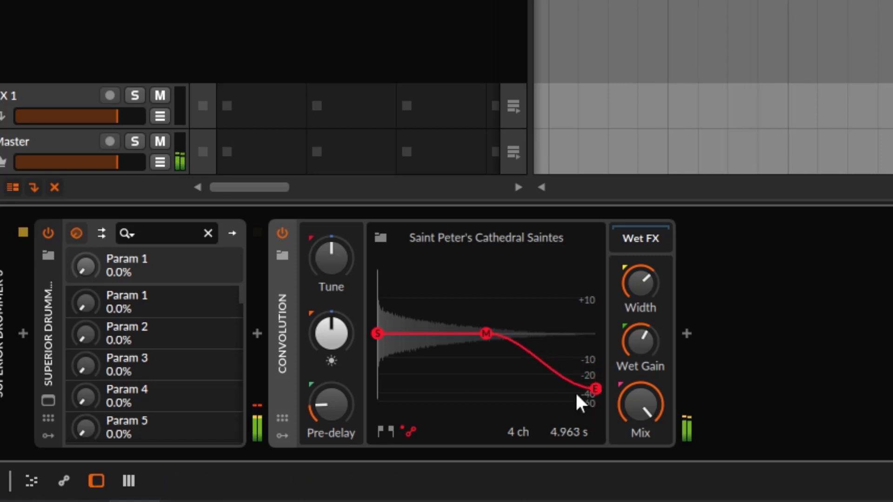
{"action": "left_click_drag", "start_coordinate": [486, 334], "coordinate": [482, 366]}
{"action": "left_click_drag", "start_coordinate": [593, 390], "coordinate": [556, 415]}
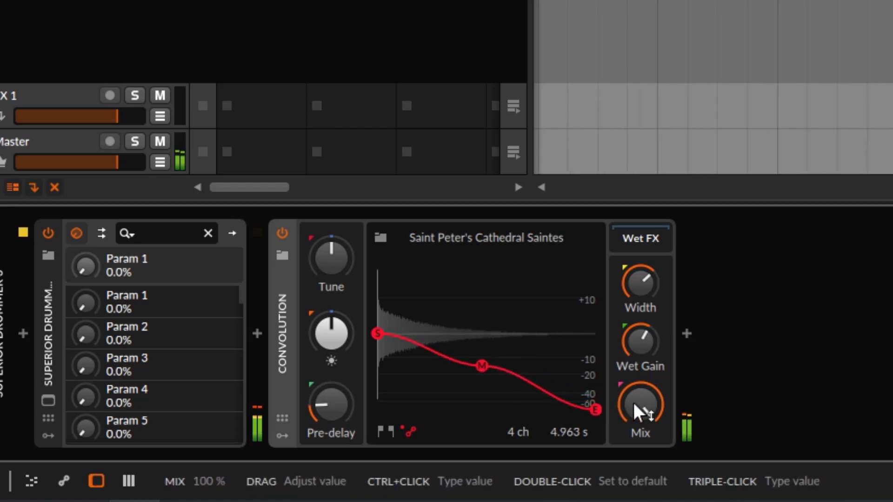
{"action": "mouse_move", "coordinate": [378, 333]}
{"action": "left_mouse_down"}
{"action": "mouse_move", "coordinate": [375, 307]}
{"action": "mouse_move", "coordinate": [385, 335]}
{"action": "left_mouse_up"}
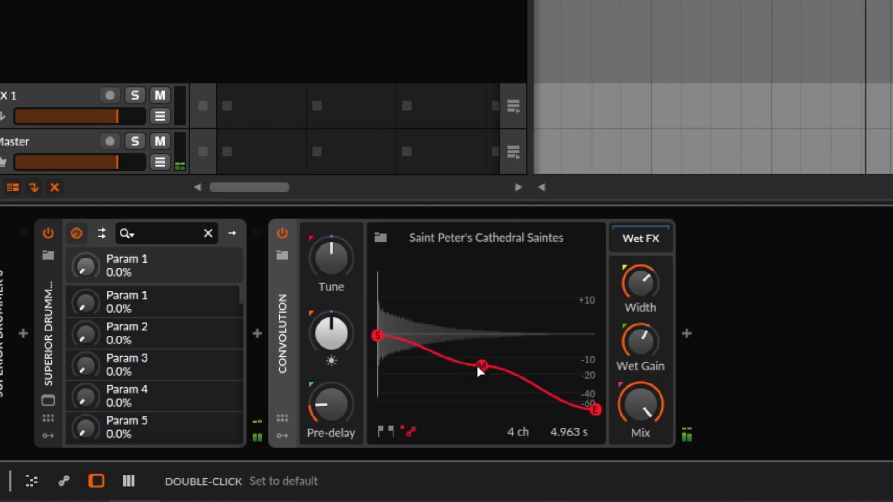
{"action": "left_click_drag", "start_coordinate": [482, 366], "coordinate": [436, 402]}
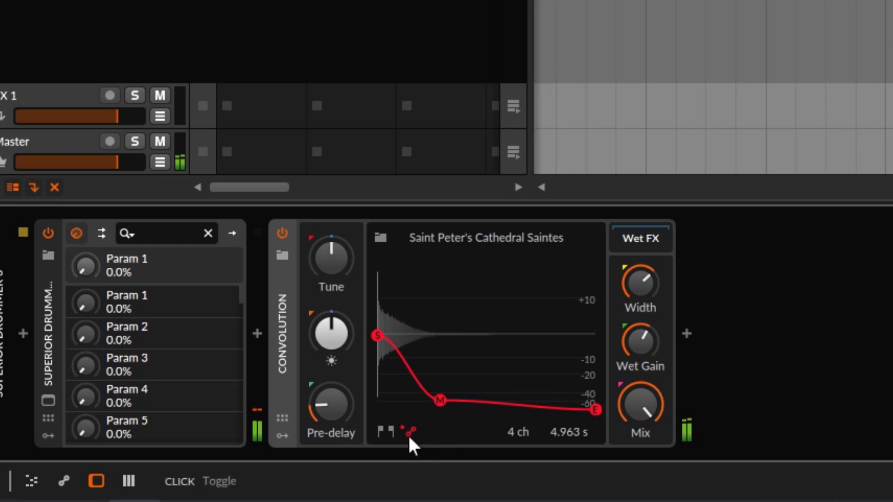
Step: Reset the volume envelope's Mid and End points to their defaults and switch the impulse display to time range editing
{"action": "double_click", "coordinate": [439, 398]}
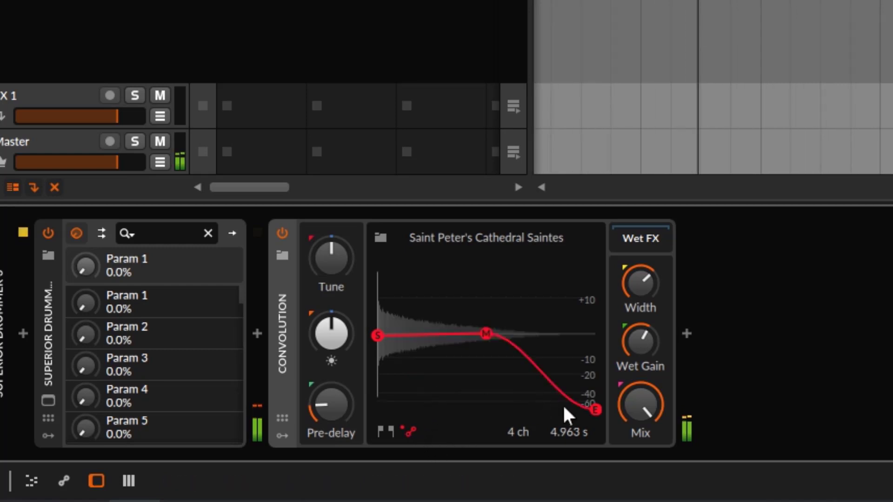
{"action": "double_click", "coordinate": [594, 411]}
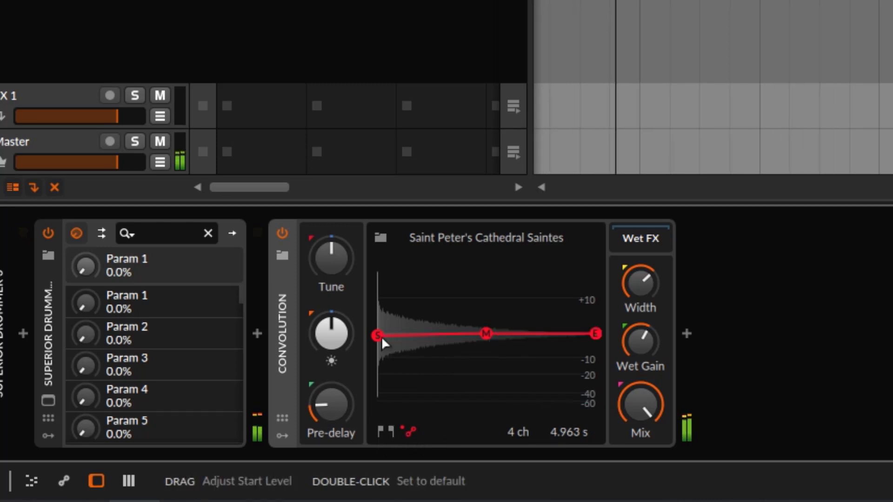
{"action": "left_click", "coordinate": [391, 431]}
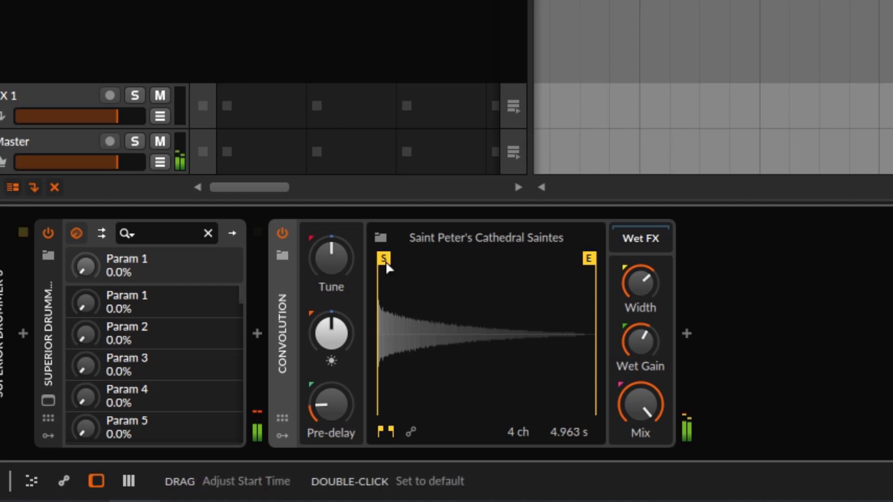
Step: Move the impulse's start and end markers inward to keep a 1.392 s section from its early part
{"action": "mouse_move", "coordinate": [383, 264]}
{"action": "left_mouse_down"}
{"action": "mouse_move", "coordinate": [392, 265]}
{"action": "mouse_move", "coordinate": [376, 267]}
{"action": "left_mouse_up"}
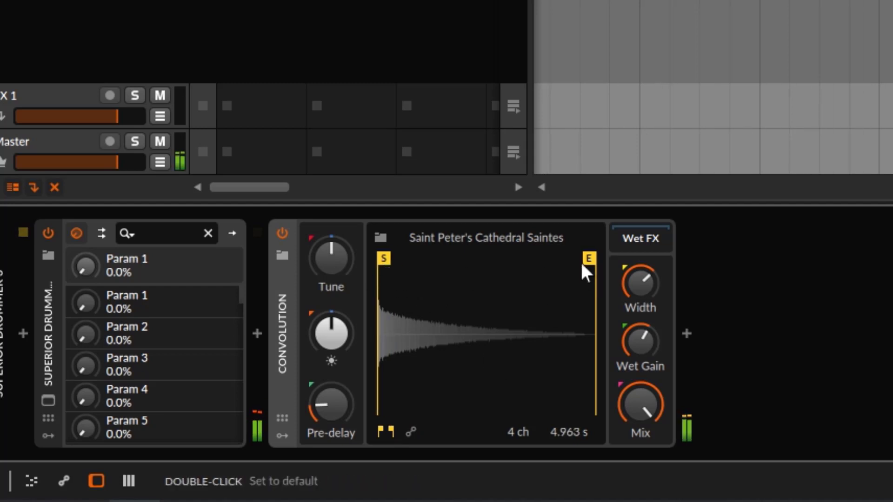
{"action": "left_click_drag", "start_coordinate": [582, 264], "coordinate": [453, 279]}
{"action": "mouse_move", "coordinate": [378, 274]}
{"action": "left_mouse_down"}
{"action": "mouse_move", "coordinate": [408, 267]}
{"action": "mouse_move", "coordinate": [405, 300]}
{"action": "left_mouse_up"}
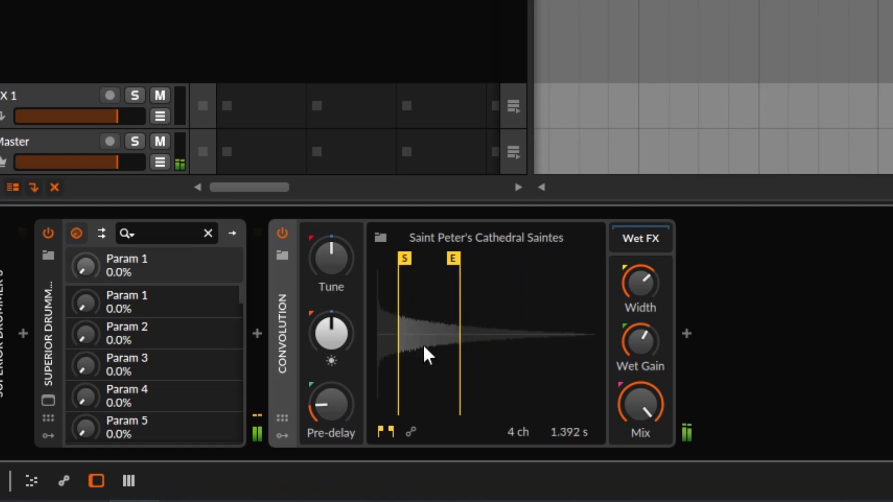
Step: Try a dipped volume envelope with Start just under +10 dB, Mid slightly earlier between −10 and −20 dB, and End at about +10 dB
{"action": "left_click", "coordinate": [410, 431]}
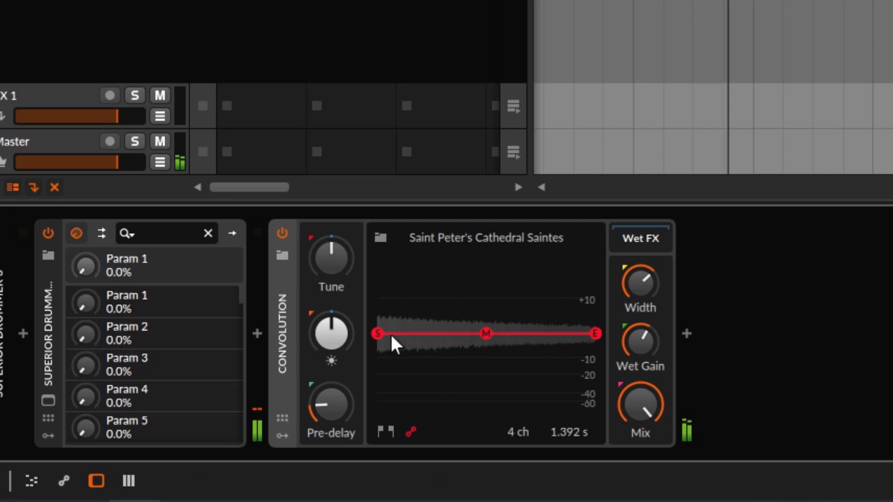
{"action": "left_click_drag", "start_coordinate": [374, 335], "coordinate": [382, 305]}
{"action": "mouse_move", "coordinate": [484, 334]}
{"action": "left_mouse_down"}
{"action": "mouse_move", "coordinate": [460, 353]}
{"action": "mouse_move", "coordinate": [472, 365]}
{"action": "left_mouse_up"}
{"action": "left_click_drag", "start_coordinate": [593, 336], "coordinate": [579, 298]}
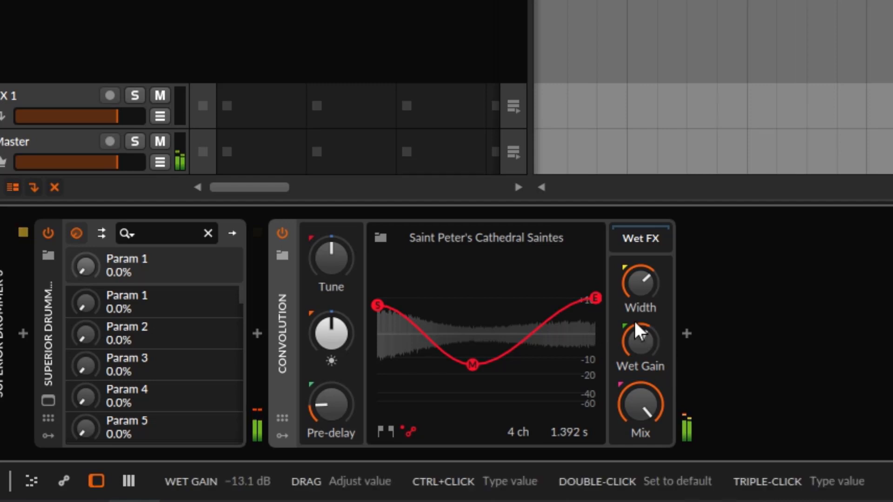
Step: Try the volume envelope with both End and Start pulled below −60 dB, and lower Mix to under half
{"action": "left_click_drag", "start_coordinate": [596, 298], "coordinate": [563, 431]}
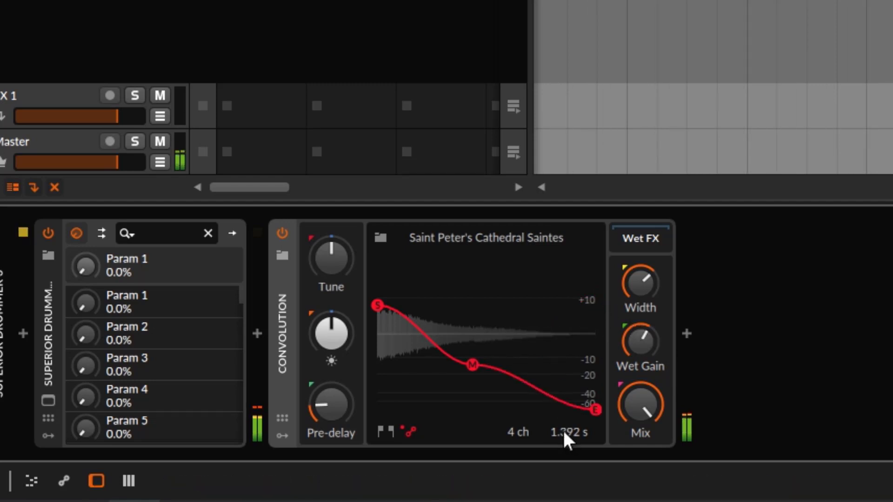
{"action": "left_click_drag", "start_coordinate": [639, 408], "coordinate": [640, 444]}
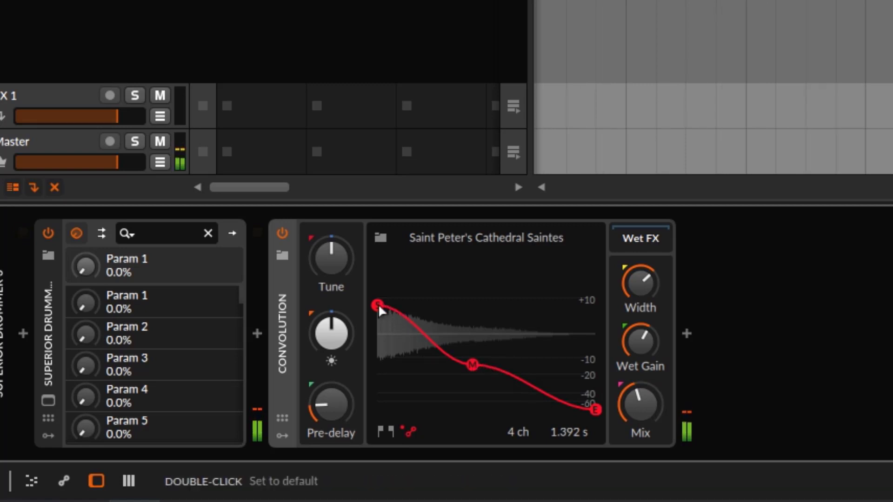
{"action": "left_click_drag", "start_coordinate": [378, 304], "coordinate": [395, 432]}
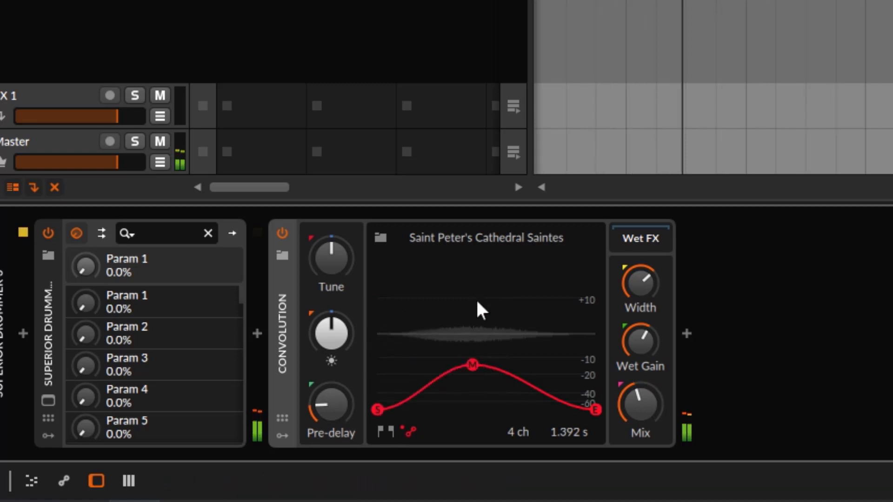
Step: Try a swelling volume envelope with Mid slightly later and above +10 dB and Start between −20 and −40 dB, with Mix raised
{"action": "left_click_drag", "start_coordinate": [474, 364], "coordinate": [473, 279]}
{"action": "left_click_drag", "start_coordinate": [378, 409], "coordinate": [377, 388]}
{"action": "left_click_drag", "start_coordinate": [652, 409], "coordinate": [647, 394]}
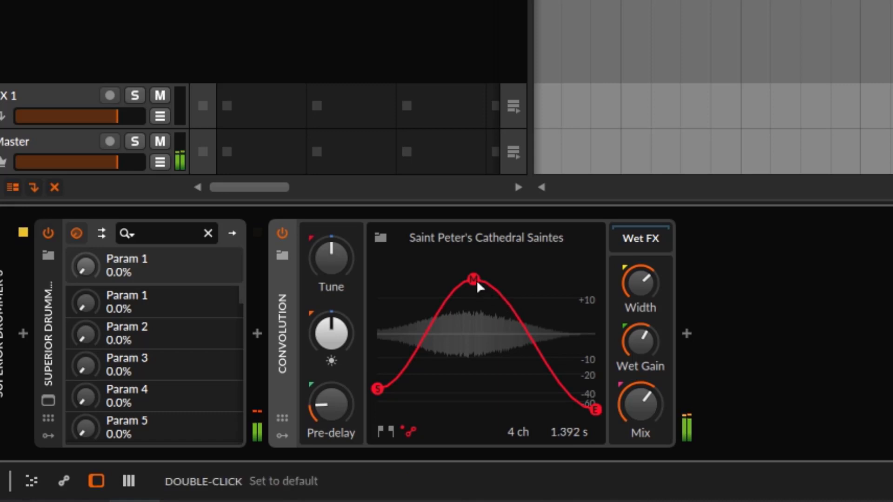
{"action": "left_click_drag", "start_coordinate": [476, 280], "coordinate": [495, 301]}
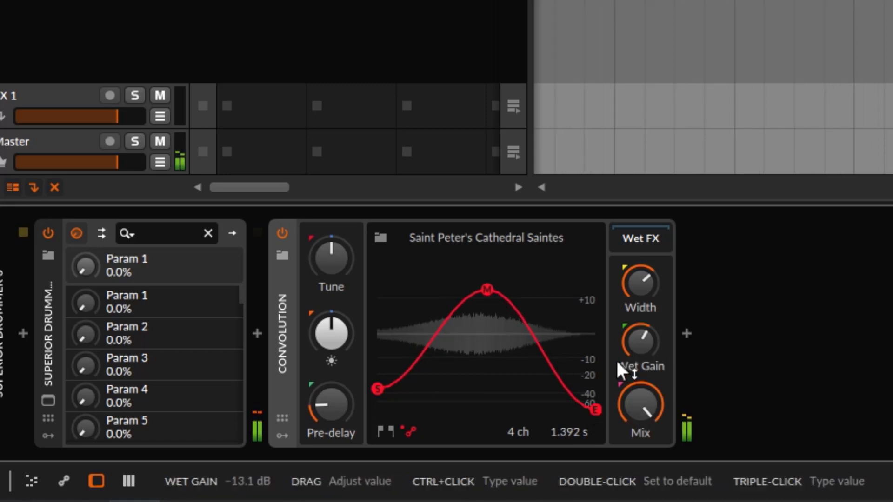
Step: Set Mix to about 52.5 % and return the volume envelope's Mid, End and Start points to 0 dB
{"action": "double_click", "coordinate": [636, 426]}
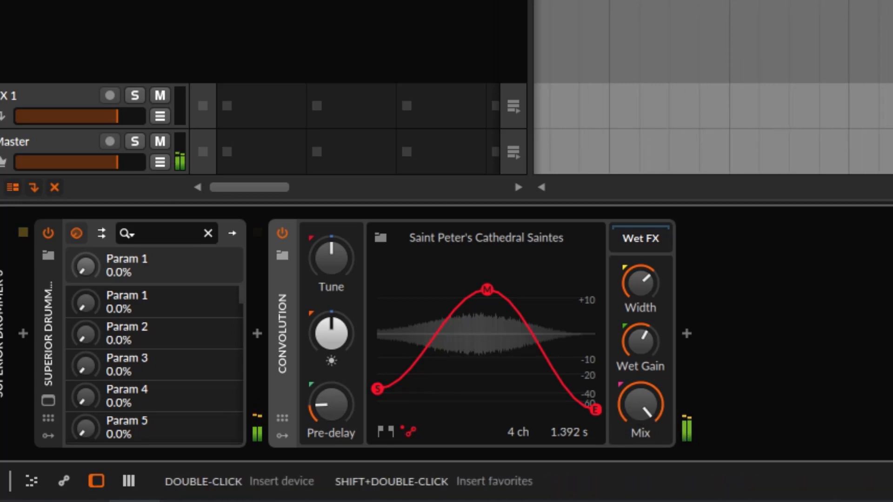
{"action": "left_click_drag", "start_coordinate": [637, 395], "coordinate": [637, 425]}
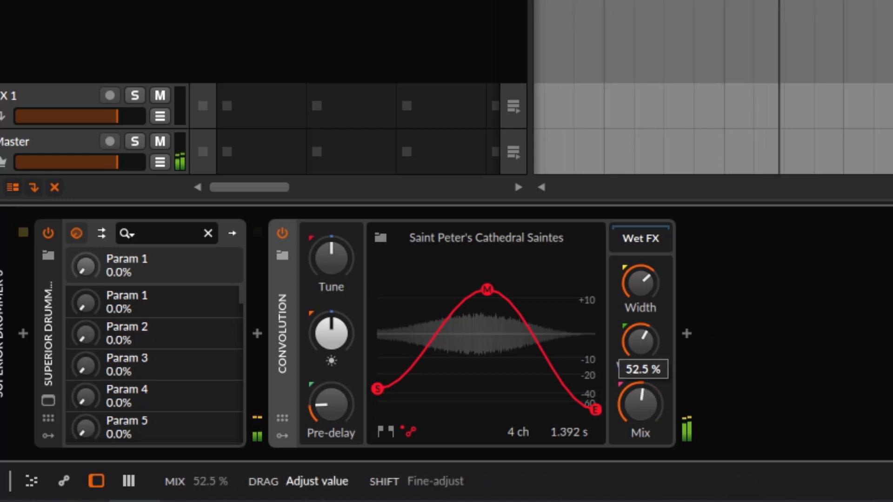
{"action": "left_click_drag", "start_coordinate": [487, 291], "coordinate": [486, 333]}
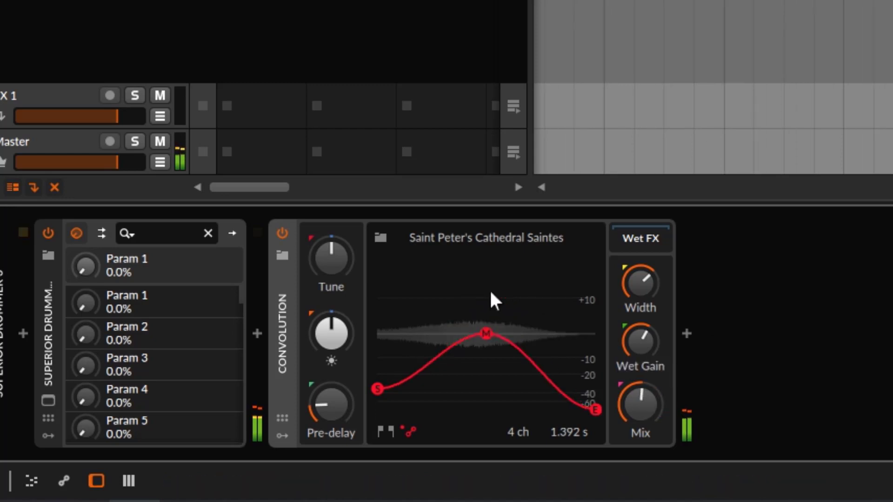
{"action": "double_click", "coordinate": [594, 410]}
{"action": "double_click", "coordinate": [377, 389]}
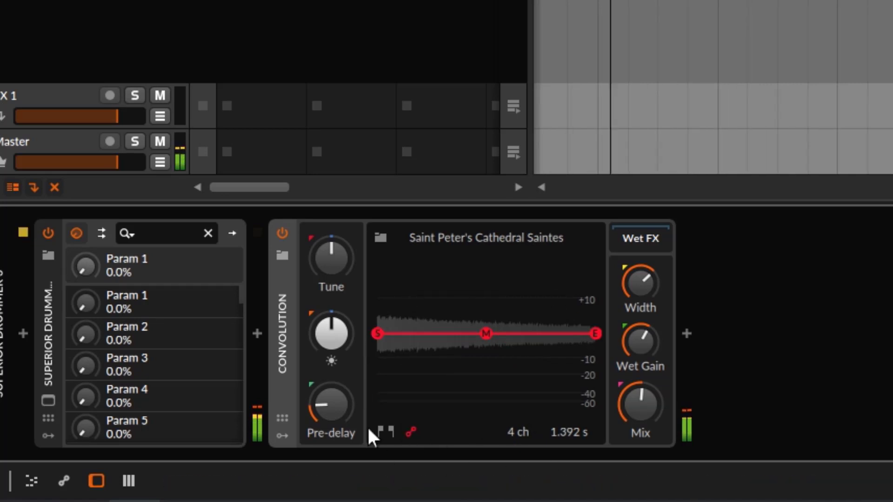
Step: Switch the impulse display to time range editing and move the start and end markers out to the full 4.963 s
{"action": "left_click", "coordinate": [388, 431]}
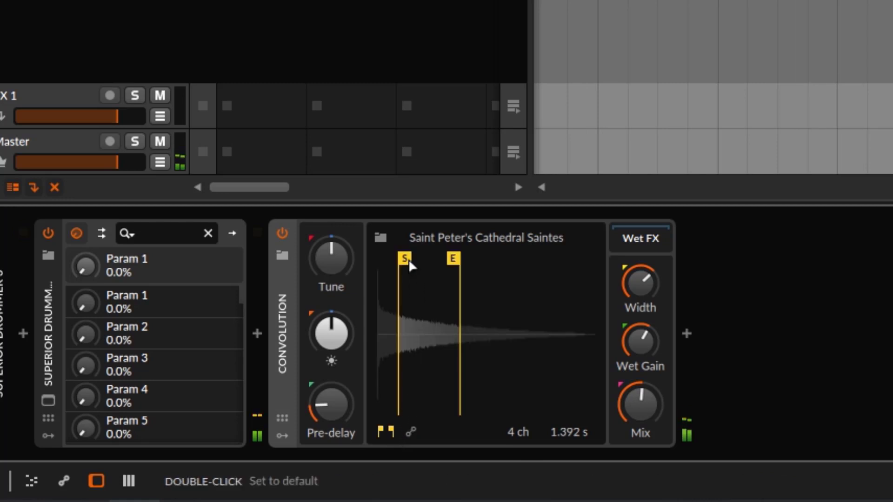
{"action": "left_click_drag", "start_coordinate": [406, 258], "coordinate": [380, 258]}
{"action": "left_click_drag", "start_coordinate": [454, 259], "coordinate": [595, 260]}
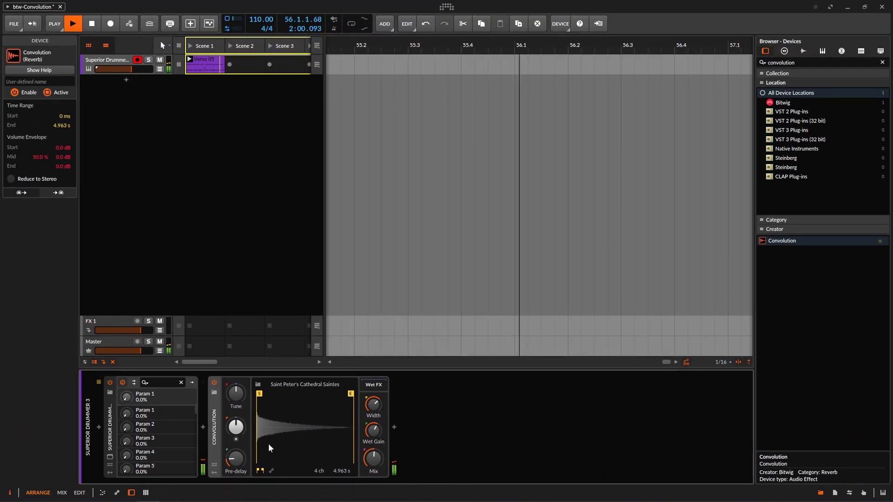
Step: Stop playback and select the Convolution device to show its inspector settings
{"action": "key", "text": "space"}
{"action": "left_click", "coordinate": [222, 429]}
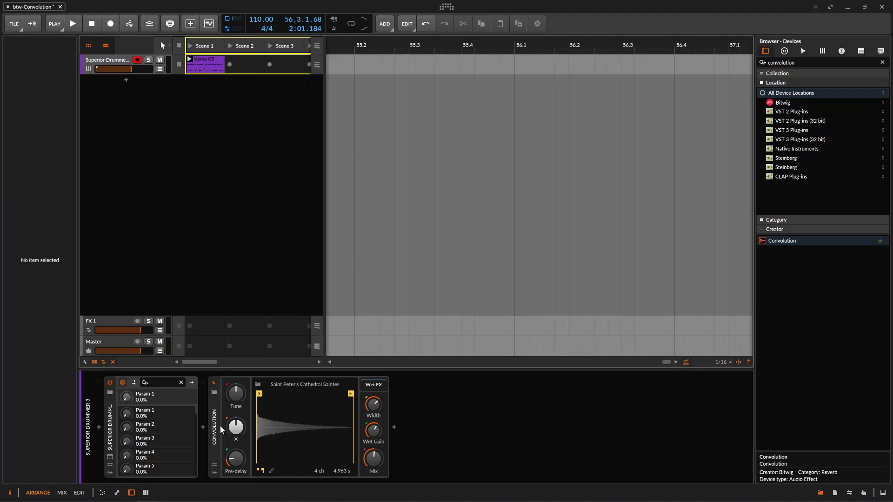
{"action": "left_click", "coordinate": [222, 429]}
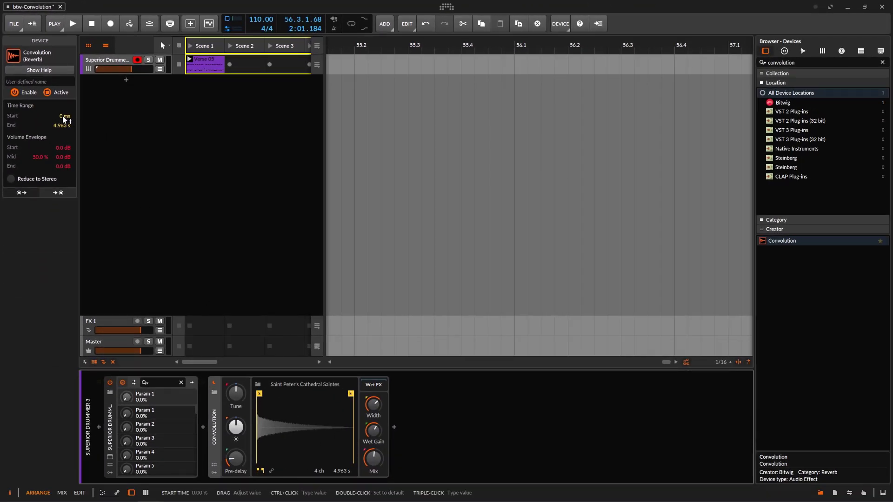
Step: Try a shortened Time Range with Start at 794 ms and End at 2.705 s, and reset both values to their defaults
{"action": "left_click_drag", "start_coordinate": [64, 119], "coordinate": [64, 103]}
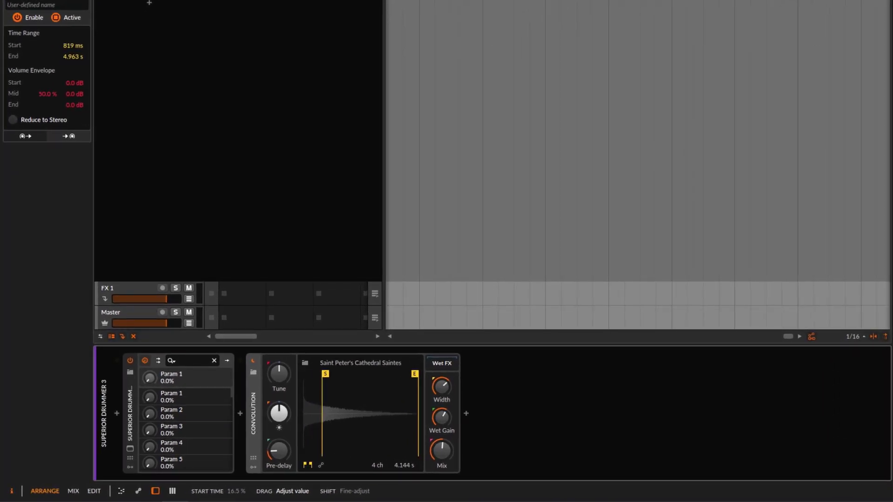
{"action": "mouse_move", "coordinate": [73, 46]}
{"action": "left_mouse_down"}
{"action": "mouse_move", "coordinate": [73, 85]}
{"action": "mouse_move", "coordinate": [68, 48]}
{"action": "left_mouse_up"}
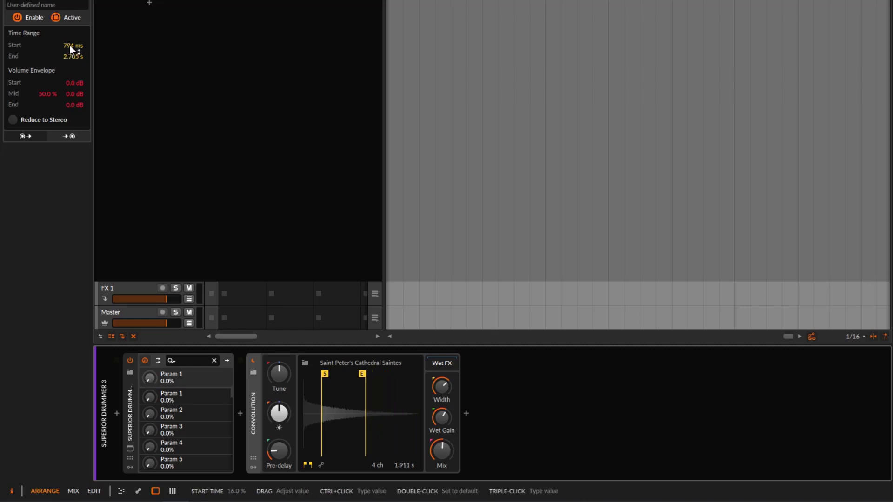
{"action": "double_click", "coordinate": [70, 46]}
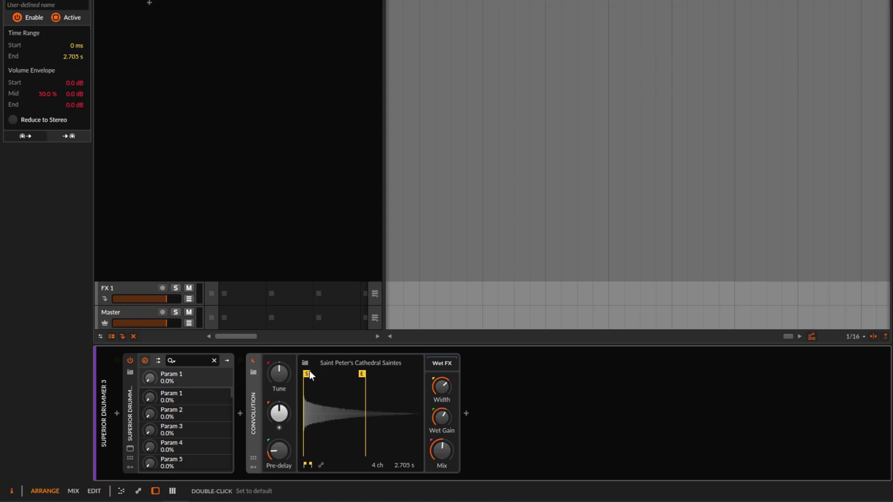
{"action": "left_click_drag", "start_coordinate": [309, 375], "coordinate": [323, 377]}
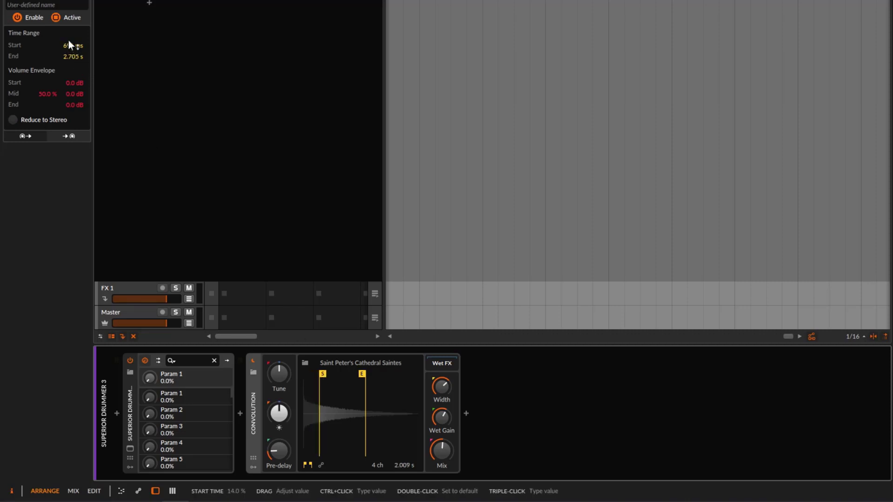
{"action": "double_click", "coordinate": [71, 48]}
{"action": "double_click", "coordinate": [67, 58]}
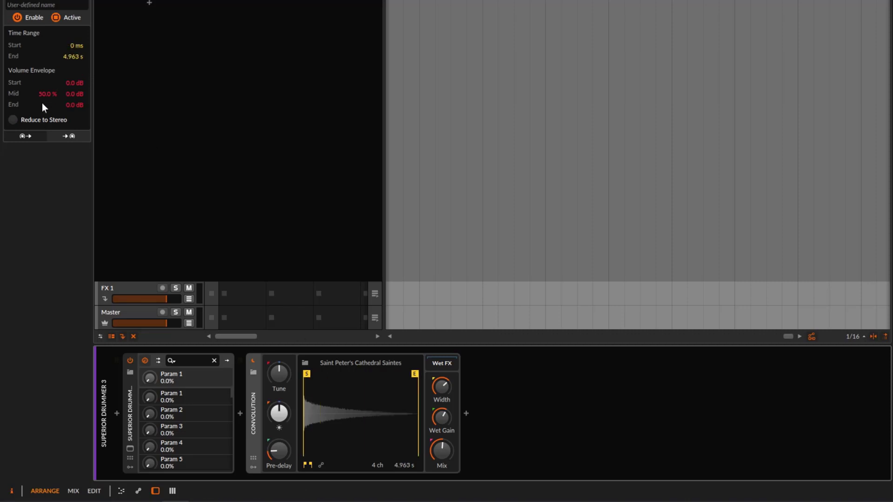
Step: In the volume envelope view, try Start at −1.2 dB and Mid at +1.5 dB, and reset the levels to their defaults
{"action": "left_click", "coordinate": [321, 465]}
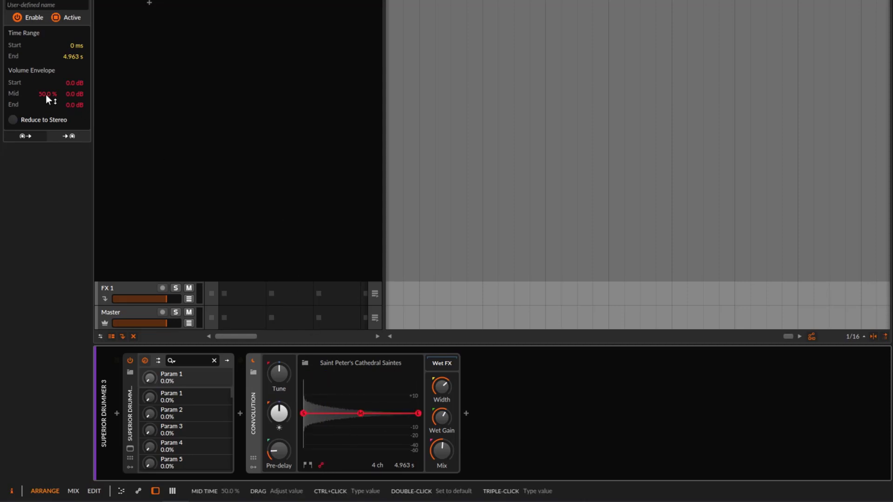
{"action": "mouse_move", "coordinate": [69, 94]}
{"action": "left_mouse_down"}
{"action": "mouse_move", "coordinate": [73, 86]}
{"action": "mouse_move", "coordinate": [75, 107]}
{"action": "left_mouse_up"}
{"action": "double_click", "coordinate": [72, 105]}
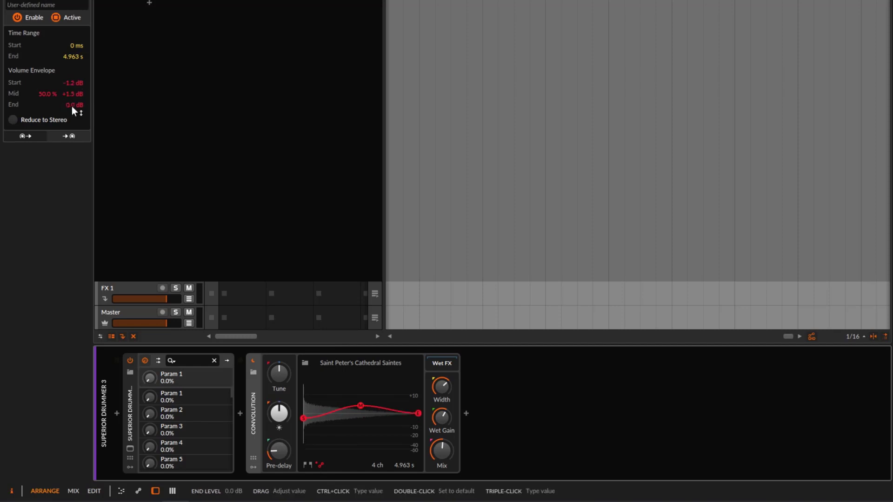
{"action": "double_click", "coordinate": [70, 93]}
{"action": "double_click", "coordinate": [70, 83]}
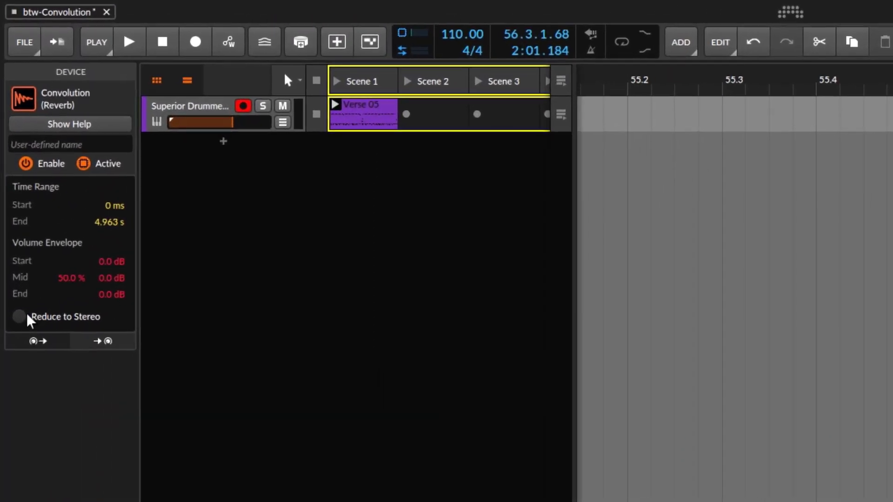
Step: Enable Reduce to Stereo and replace the impulse with German Plate - Filter 4 from Studio Plates
{"action": "left_click", "coordinate": [13, 224]}
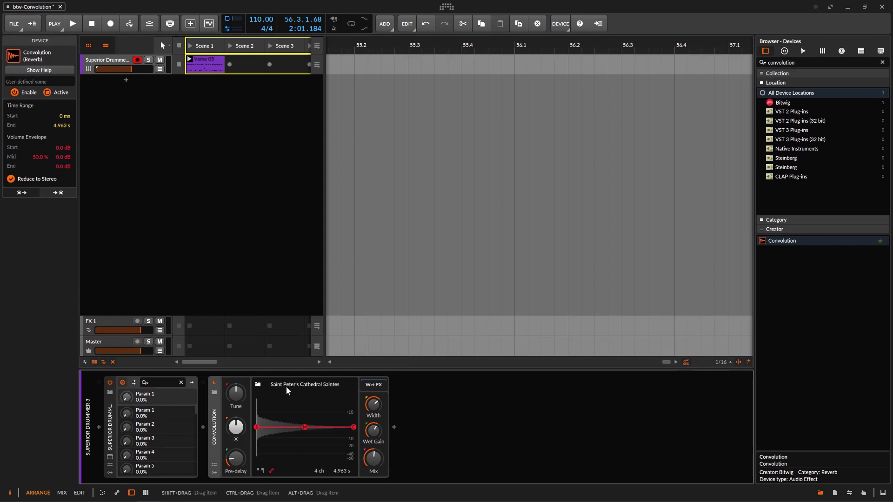
{"action": "left_click", "coordinate": [258, 384]}
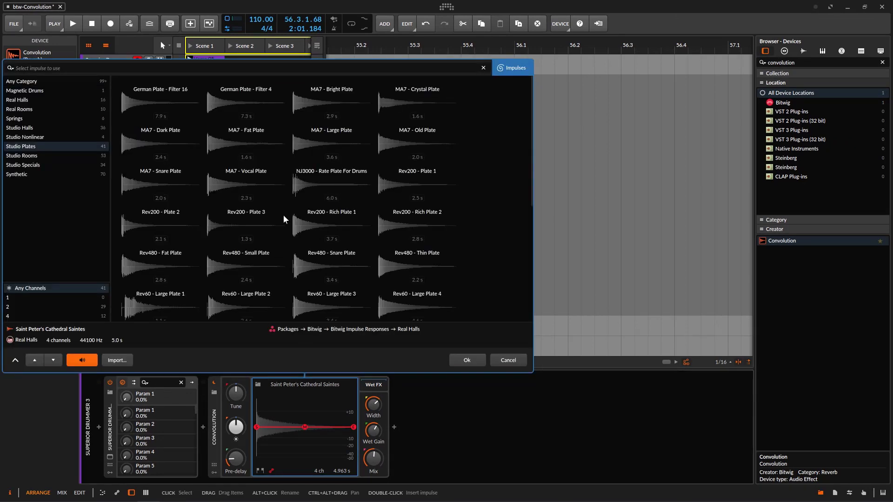
{"action": "left_click", "coordinate": [217, 102]}
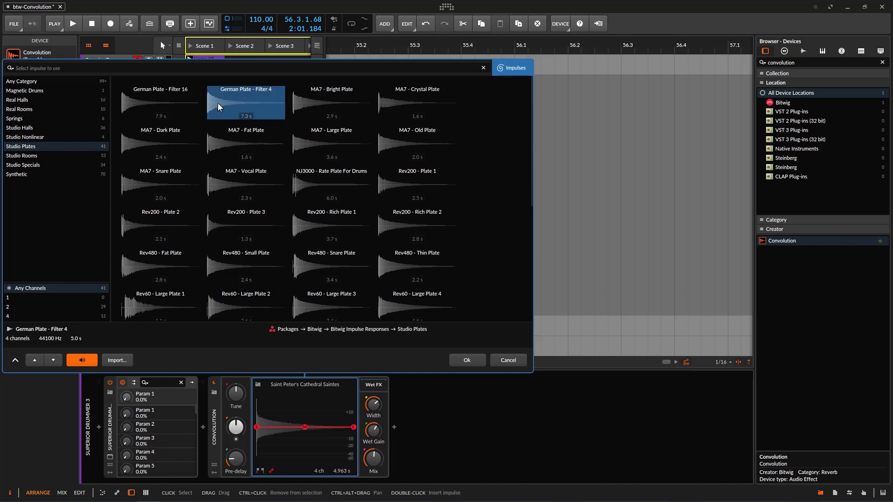
{"action": "left_click", "coordinate": [322, 157]}
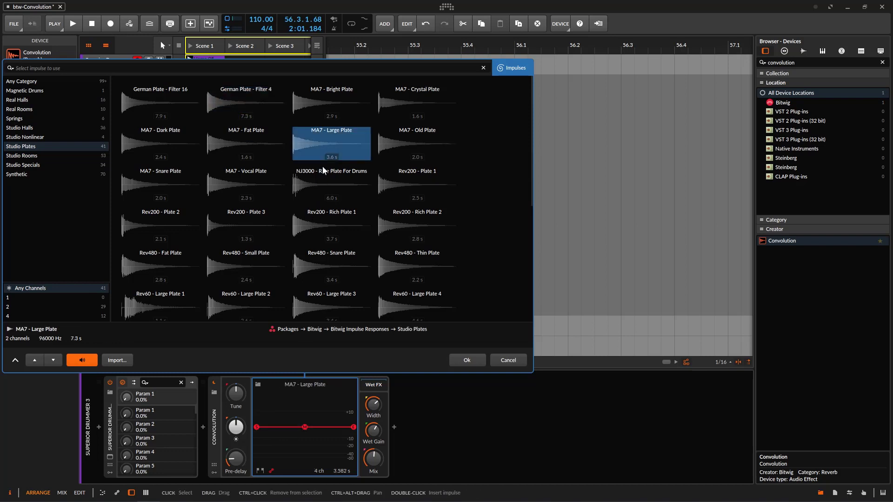
{"action": "left_click", "coordinate": [228, 98]}
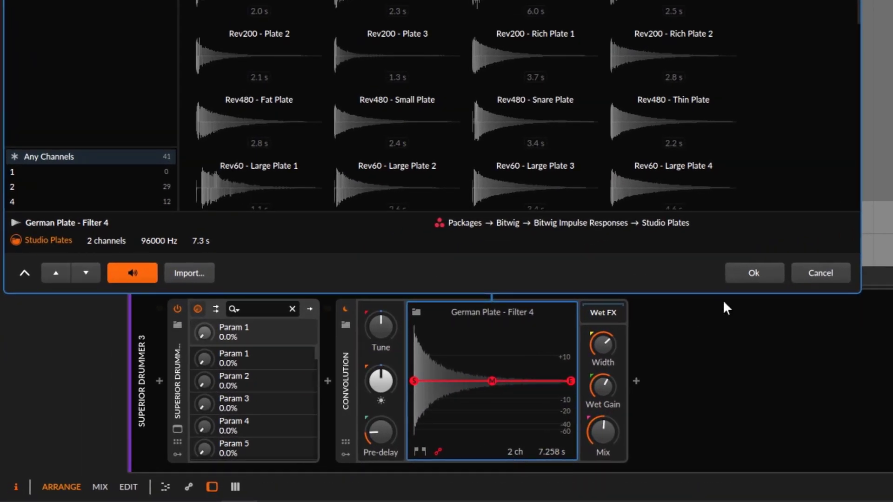
{"action": "left_click", "coordinate": [740, 277]}
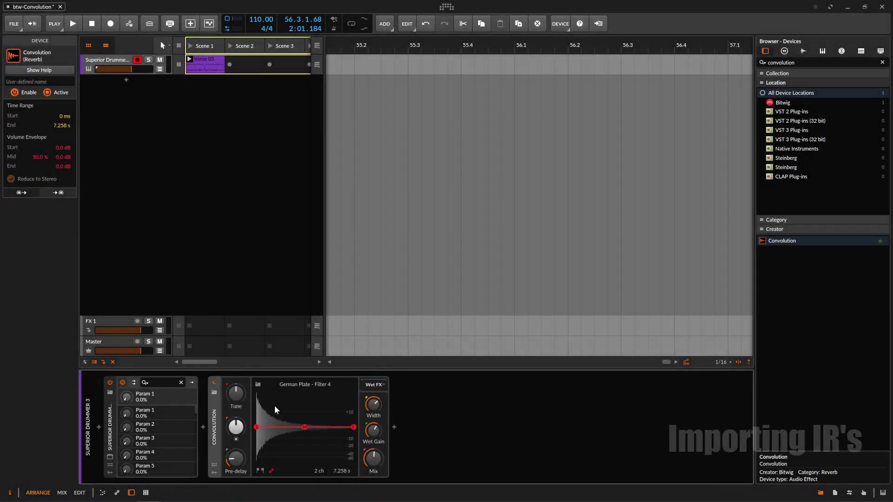
{"action": "left_click", "coordinate": [258, 383]}
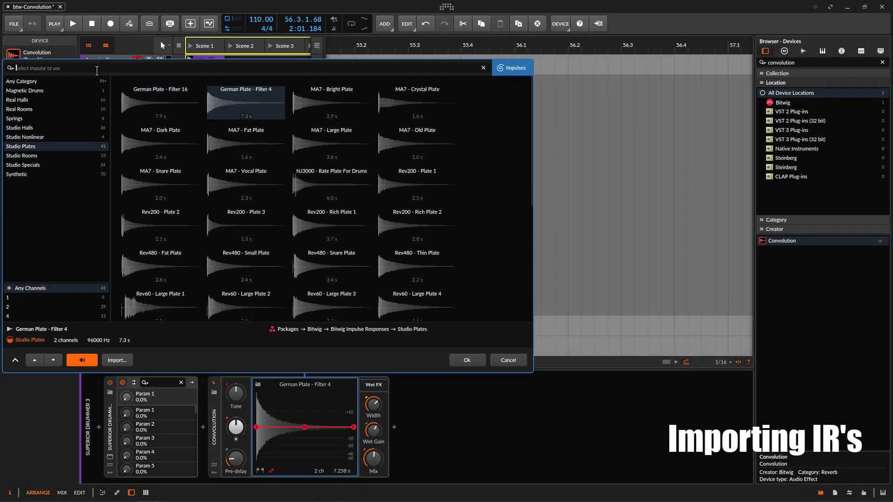
{"action": "left_click_drag", "start_coordinate": [335, 363], "coordinate": [420, 356]}
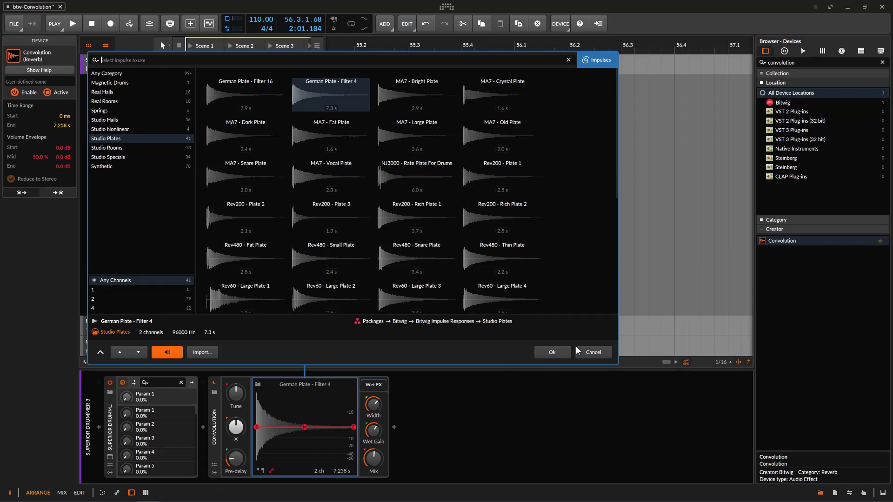
{"action": "left_click", "coordinate": [593, 352]}
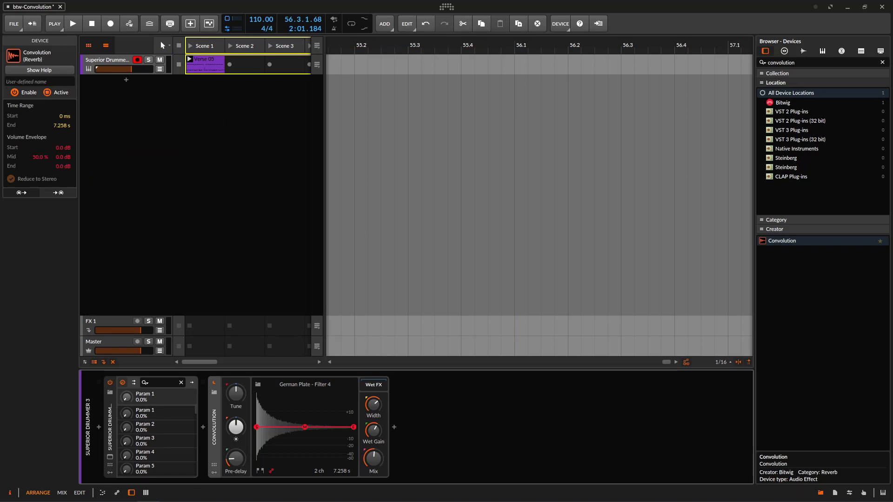
Step: Import the EchoThiefImpulseResponseLibrary folder from the IR folder on the HD 4T drive into the impulse library
{"action": "left_click", "coordinate": [258, 384]}
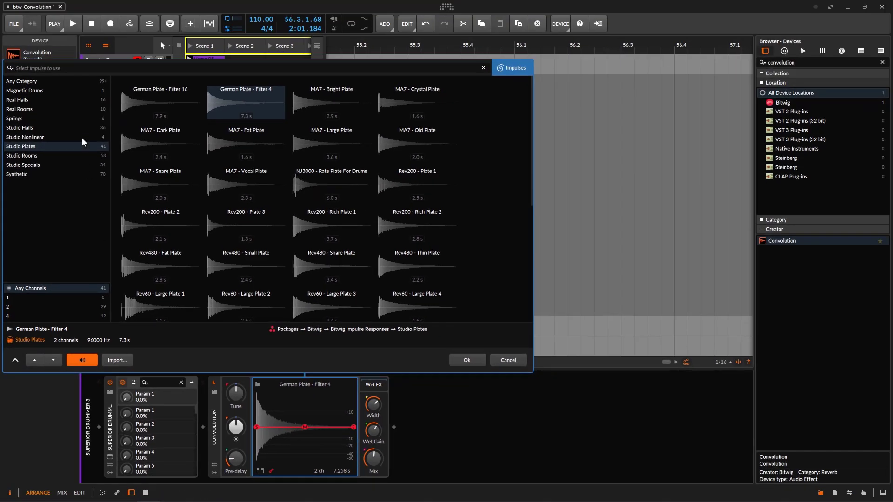
{"action": "left_click", "coordinate": [127, 358]}
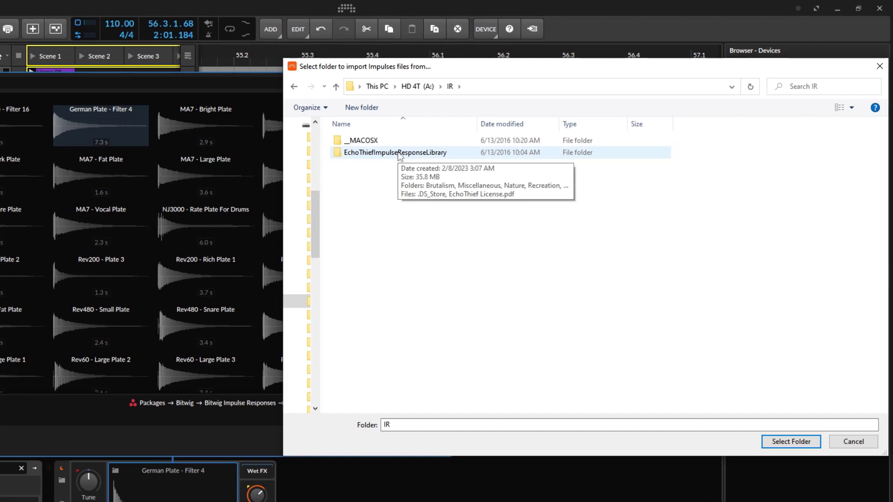
{"action": "left_click", "coordinate": [399, 154]}
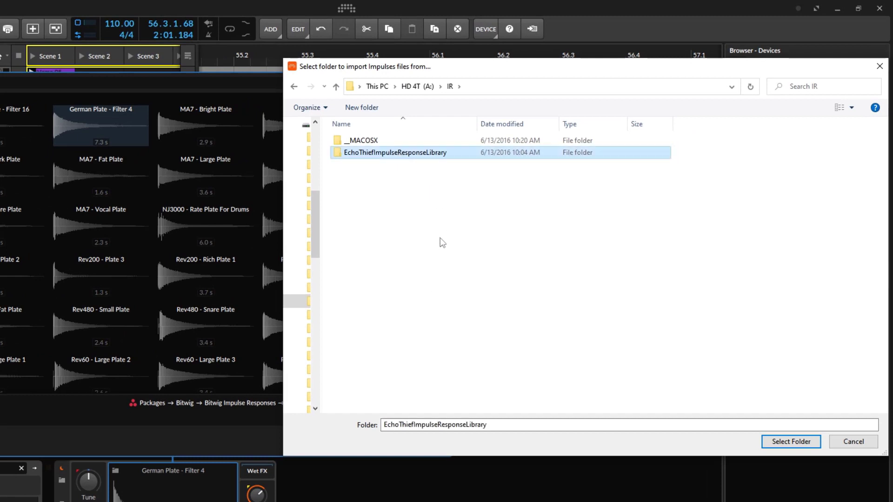
{"action": "mouse_move", "coordinate": [350, 157]}
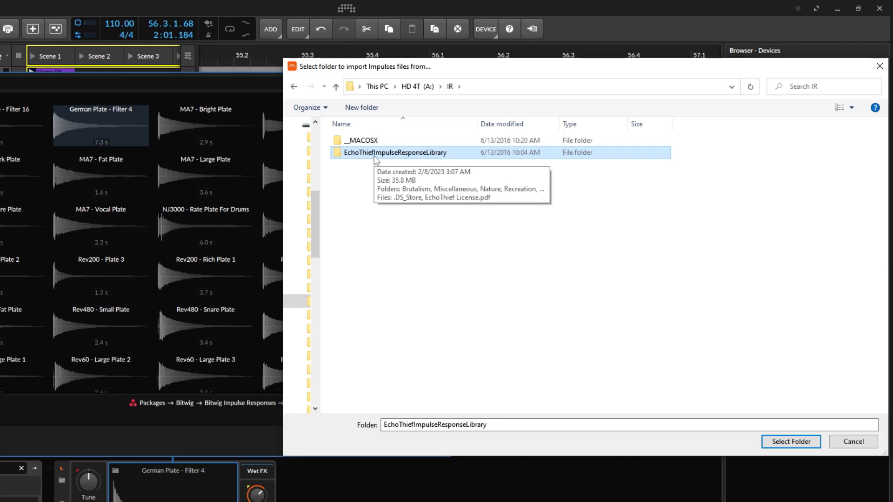
{"action": "double_click", "coordinate": [374, 153]}
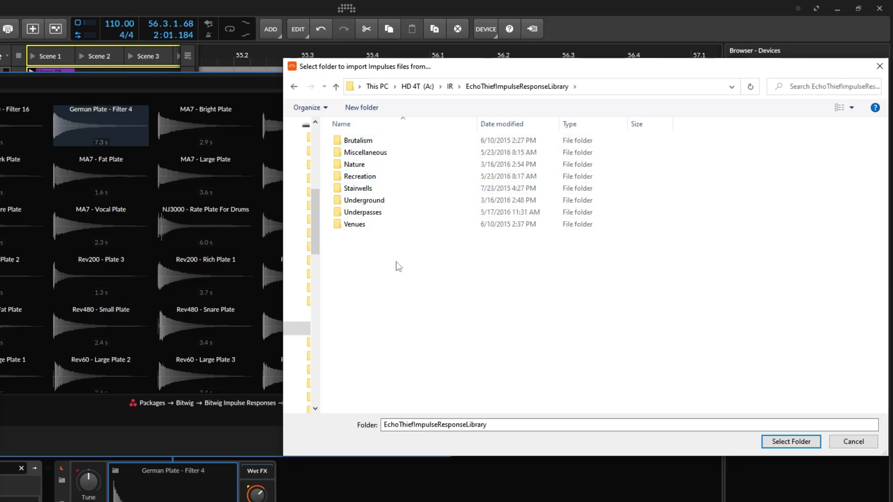
{"action": "left_click", "coordinate": [450, 86]}
{"action": "left_click", "coordinate": [401, 152]}
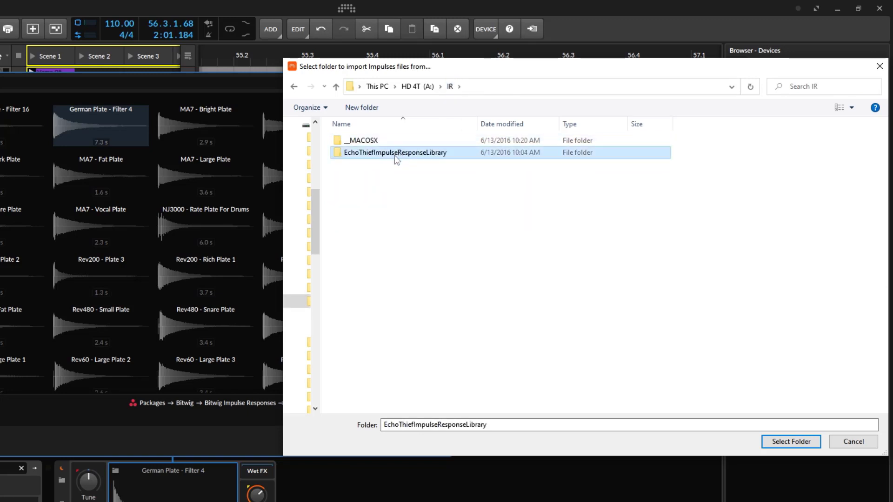
{"action": "left_click", "coordinate": [788, 442]}
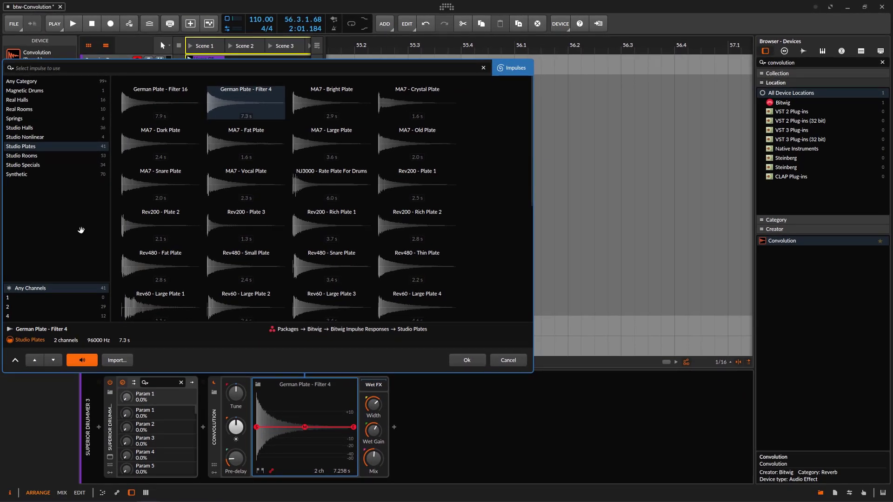
Step: Look through the imported Brutalism and Miscellaneous impulses and load CastilloDeLosTresReyesDelMorroCourtyard (687 ms) from Miscellaneous
{"action": "left_click", "coordinate": [43, 111]}
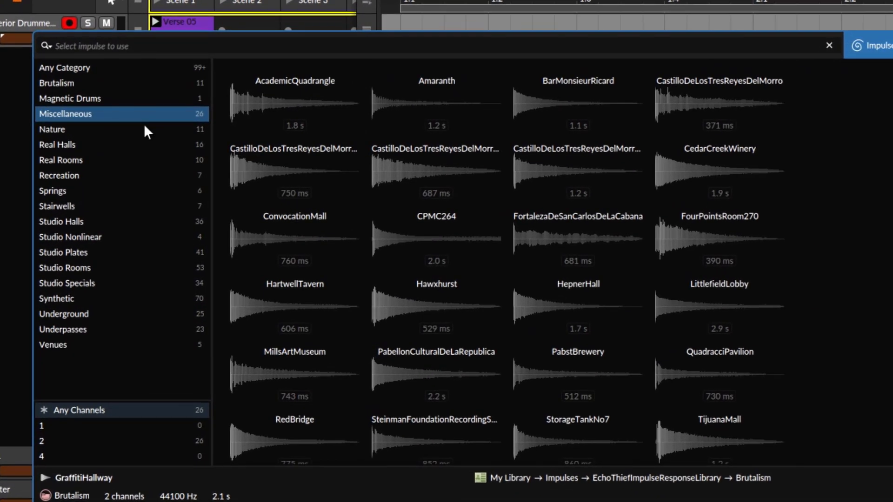
{"action": "left_click", "coordinate": [64, 83]}
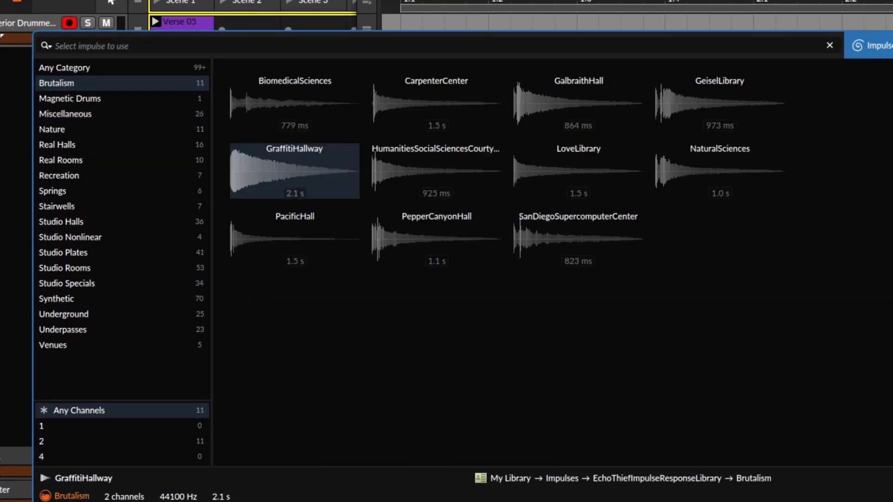
{"action": "left_click", "coordinate": [87, 118]}
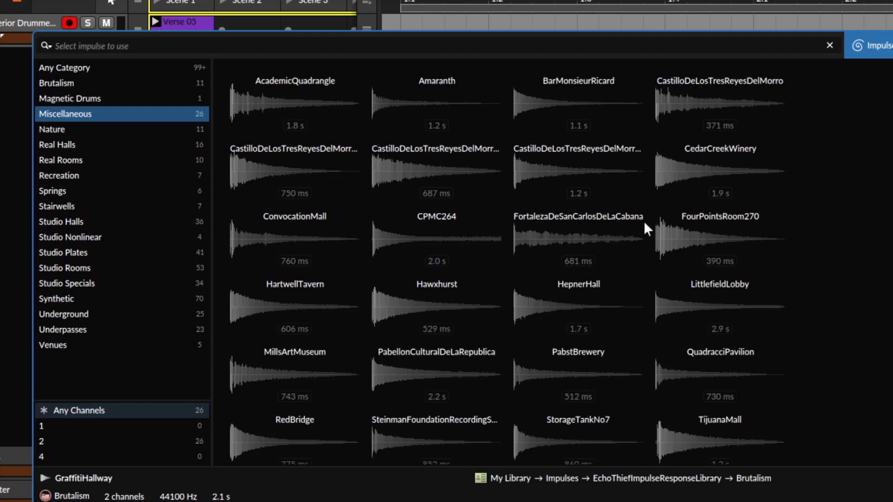
{"action": "left_click", "coordinate": [390, 165]}
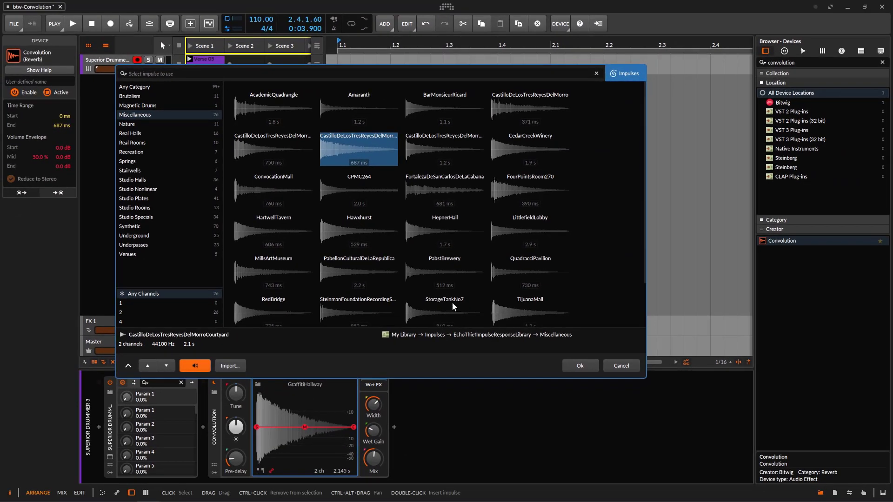
{"action": "left_click", "coordinate": [583, 367]}
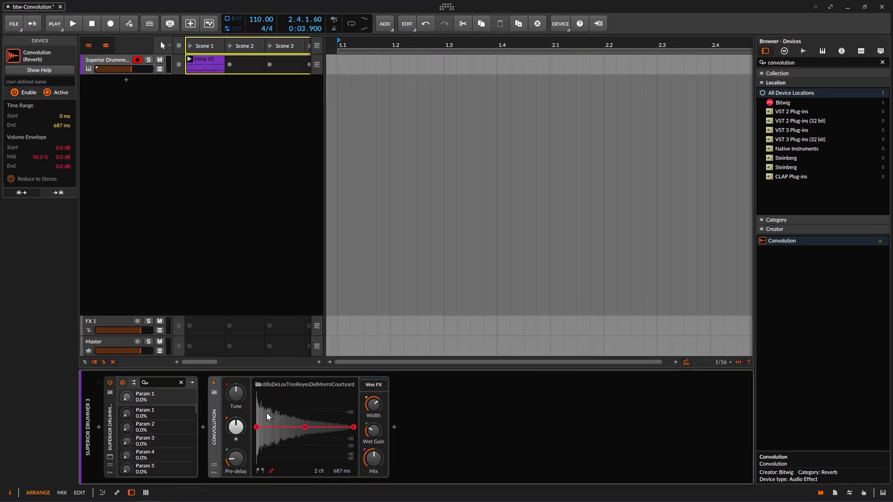
Step: Play the drums through the new impulse and adjust Wet Gain, lowering Mix and Pre-delay as well
{"action": "left_click_drag", "start_coordinate": [372, 430], "coordinate": [373, 429]}
{"action": "left_click", "coordinate": [73, 24]}
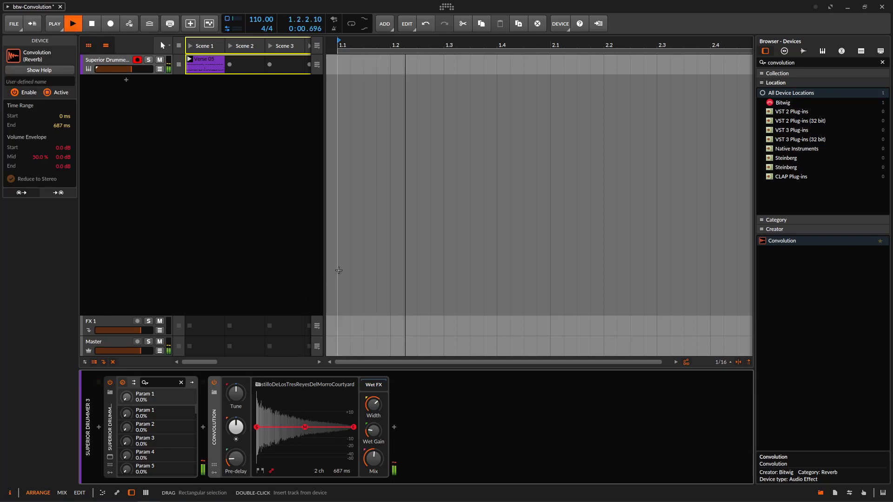
{"action": "left_click_drag", "start_coordinate": [372, 431], "coordinate": [373, 433]}
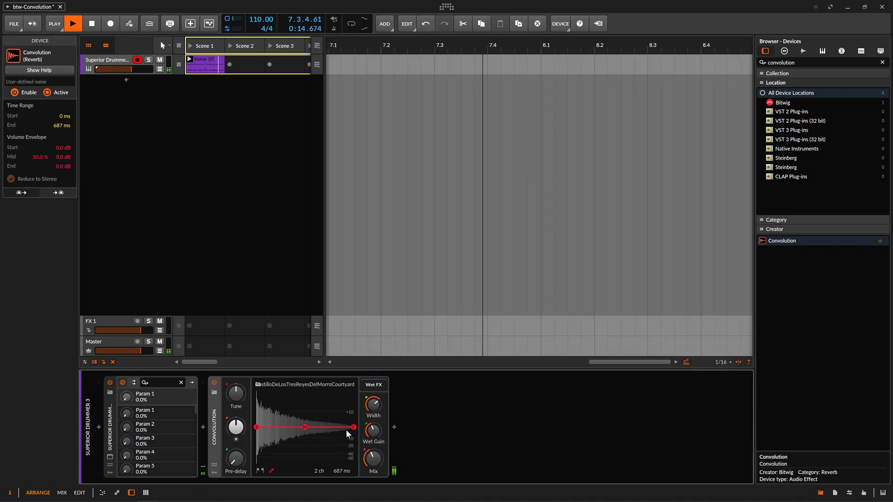
Step: Shape the impulse's volume envelope with End at −13.3 dB and Mid at 38.2 % and −7.4 dB, and stop playback
{"action": "left_click_drag", "start_coordinate": [353, 427], "coordinate": [353, 453]}
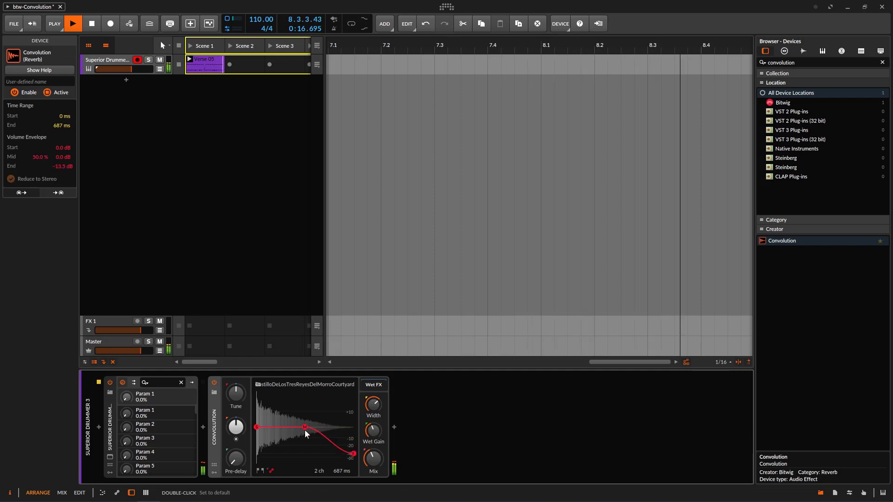
{"action": "left_click_drag", "start_coordinate": [306, 433], "coordinate": [312, 447]}
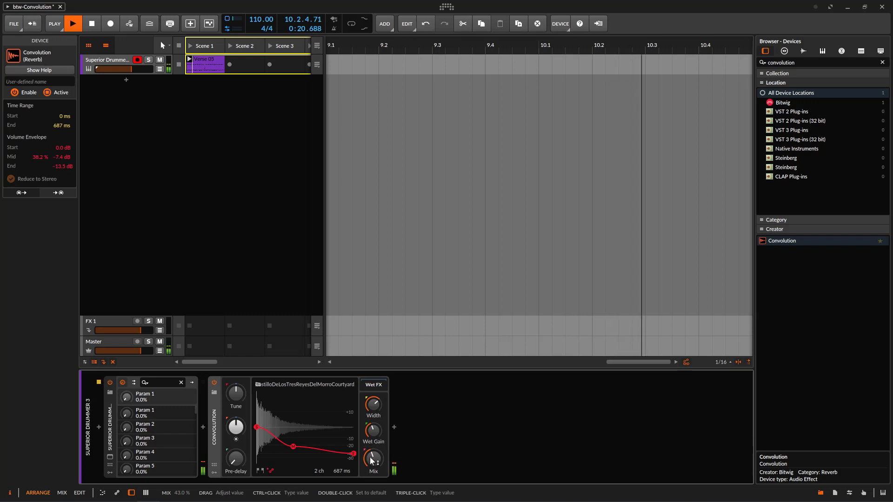
{"action": "left_click", "coordinate": [92, 23]}
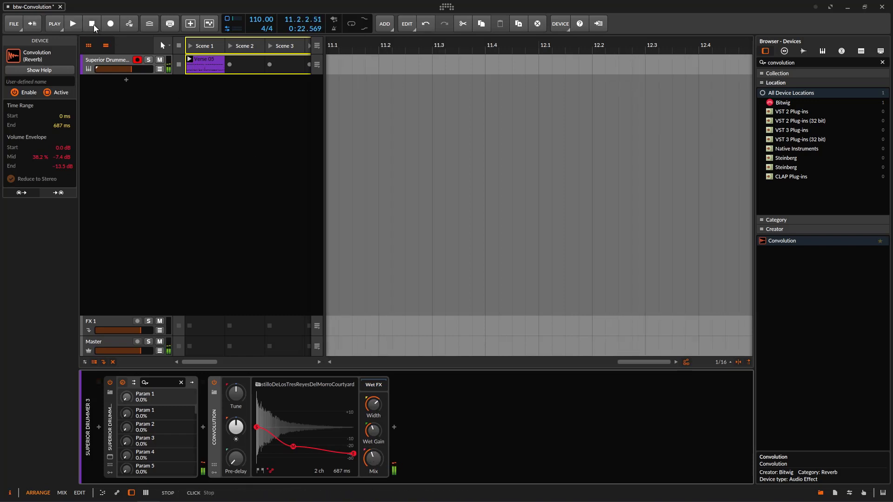